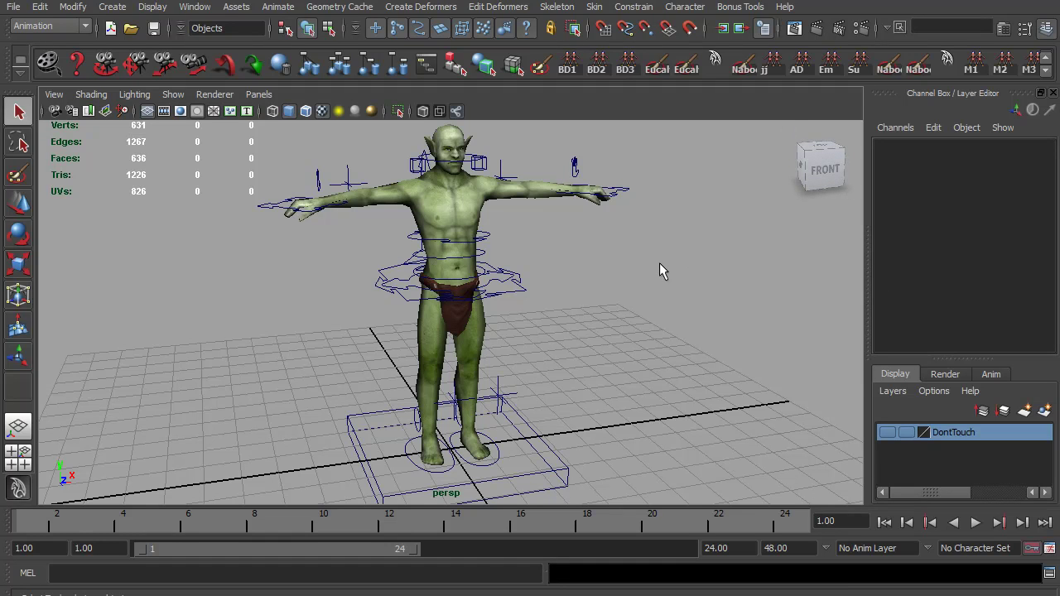
Open Jog_Animation.mb from recent files, discarding changes to the T-pose rig scene.
{"action": "left_click_drag", "start_coordinate": [659, 278], "coordinate": [710, 298], "text": "alt"}
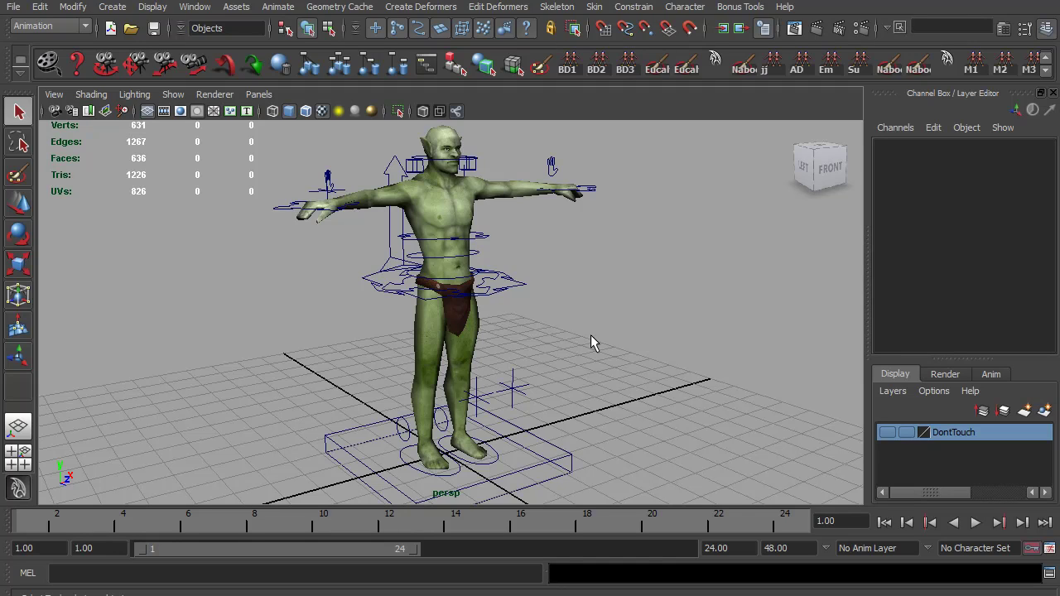
{"action": "left_click", "coordinate": [16, 7]}
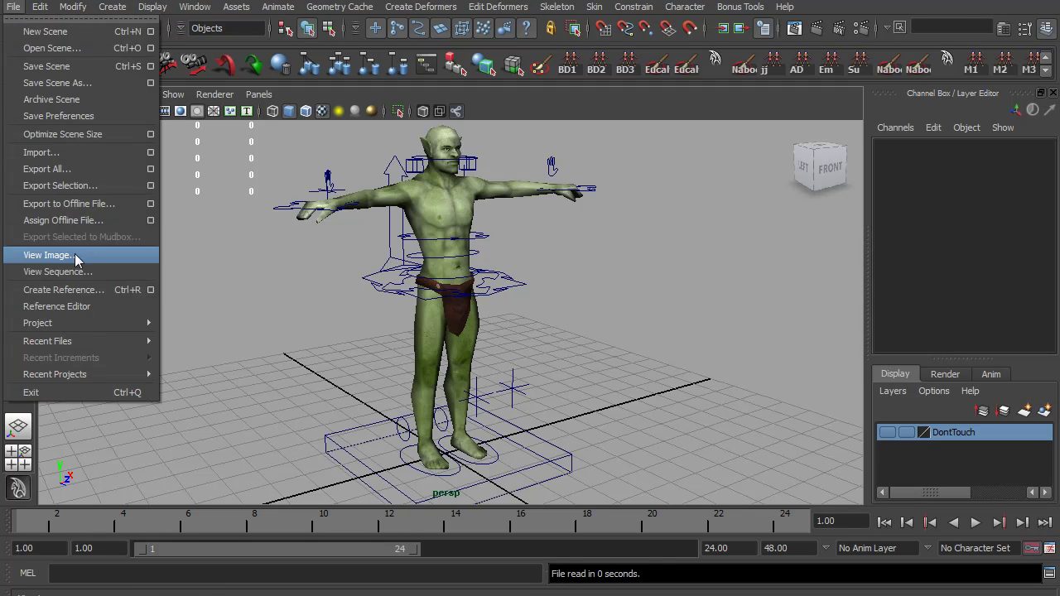
{"action": "mouse_move", "coordinate": [101, 345]}
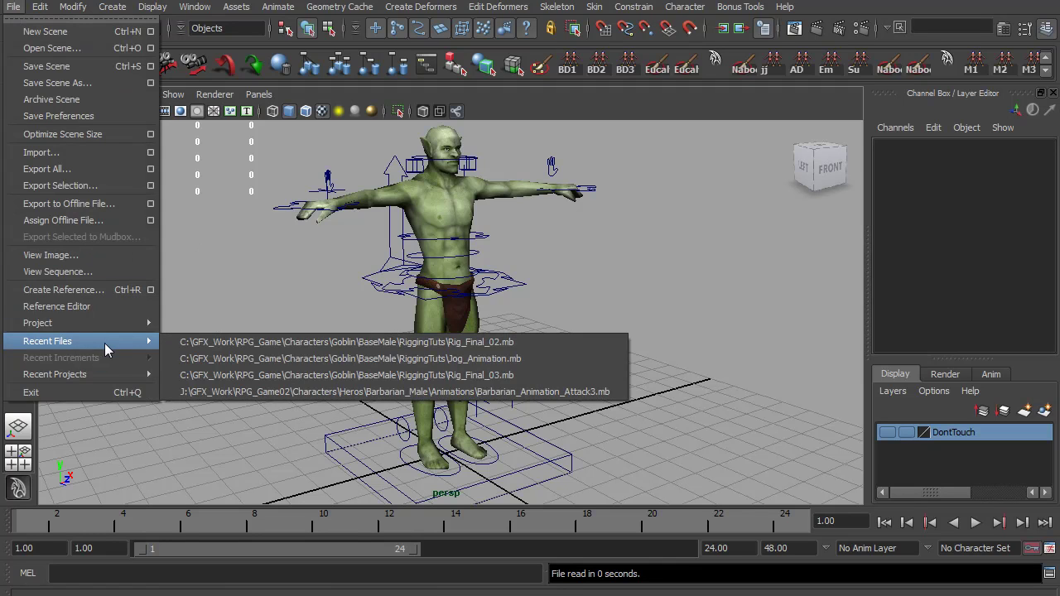
{"action": "left_click", "coordinate": [478, 361]}
{"action": "left_click", "coordinate": [538, 308]}
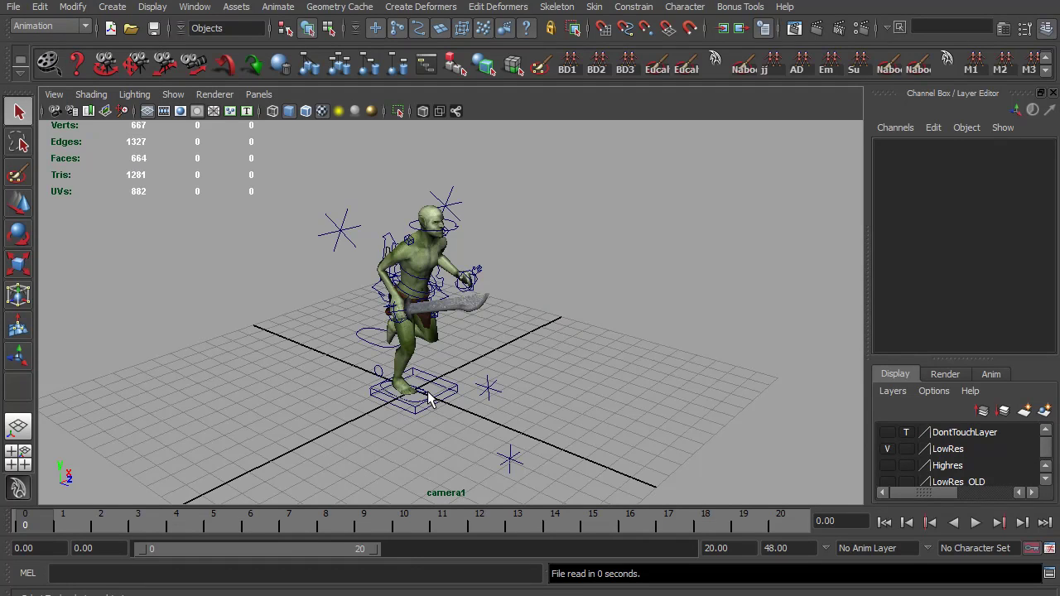
Select J_Trajectory, play the jog animation, then switch to the perspective camera.
{"action": "left_click", "coordinate": [427, 398]}
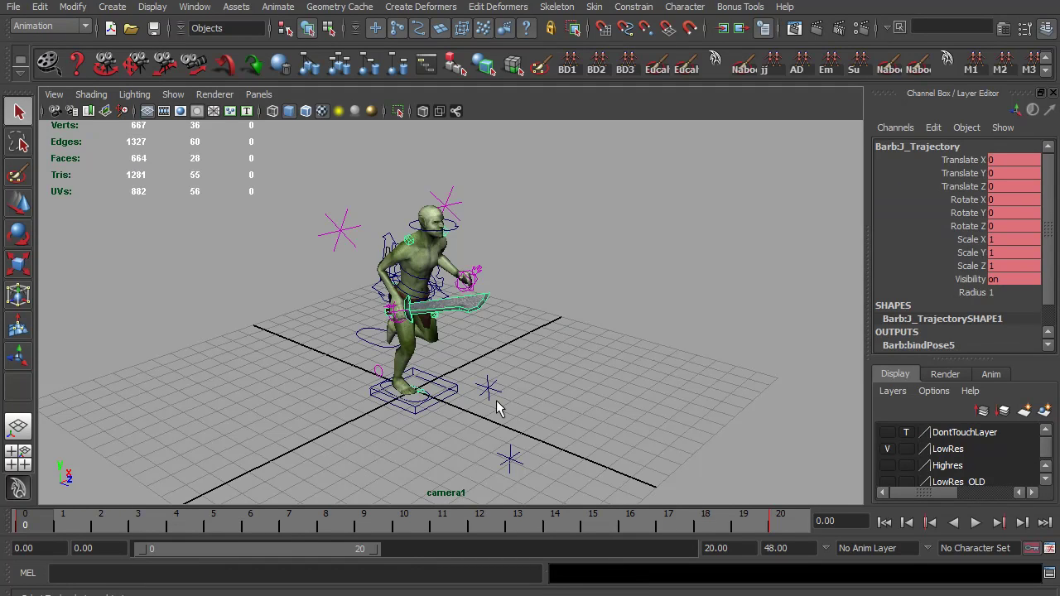
{"action": "left_click", "coordinate": [976, 525]}
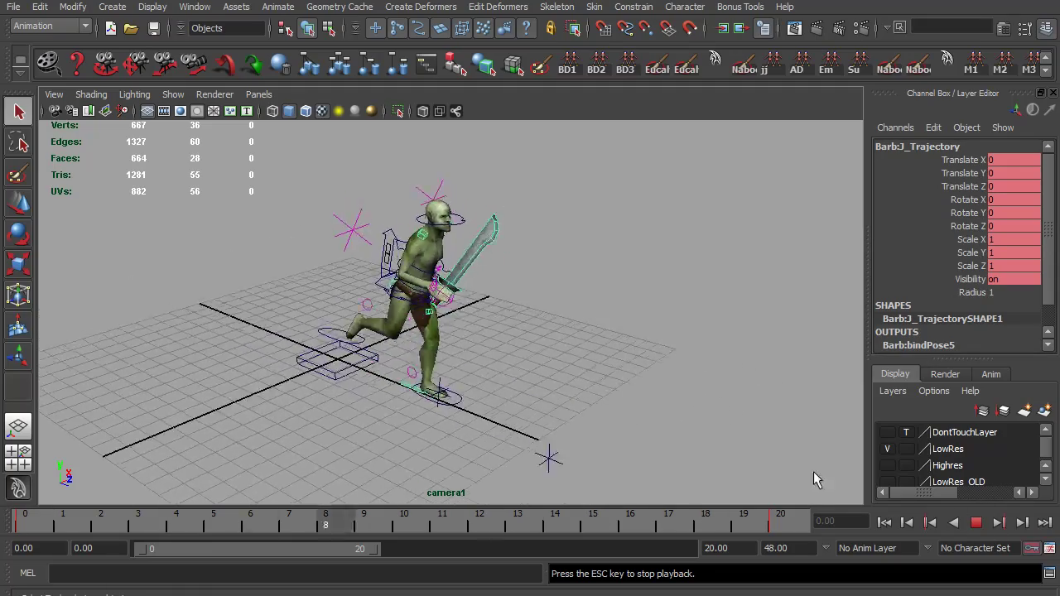
{"action": "left_click", "coordinate": [977, 524]}
{"action": "key", "text": "space"}
{"action": "left_click_drag", "start_coordinate": [311, 308], "coordinate": [316, 277]}
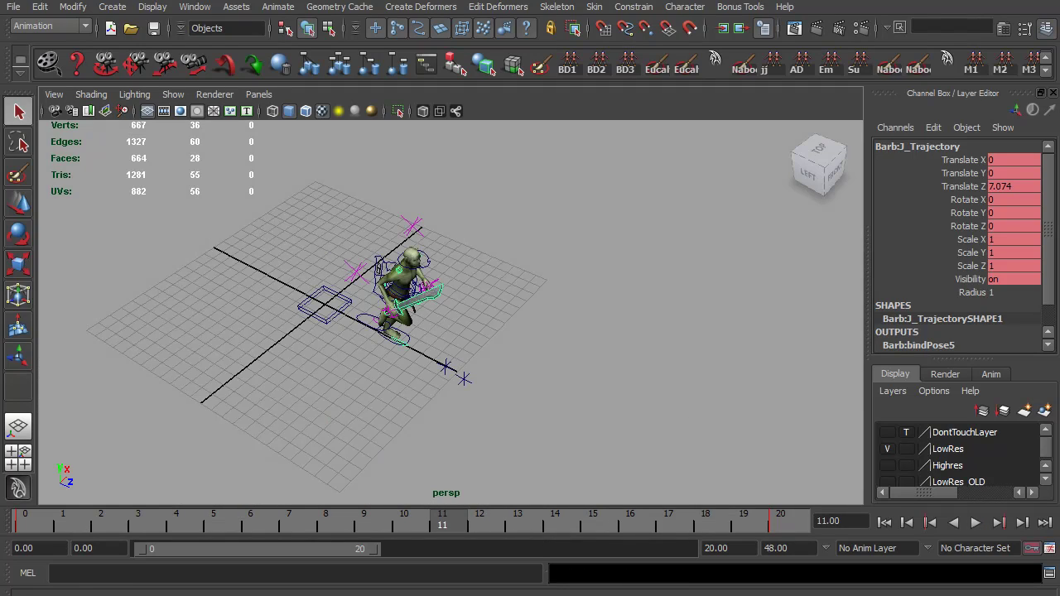
Replay in perspective, stop at frame 8, select Master_Cube and enter ImportExportRig -1 in the MEL line.
{"action": "left_click", "coordinate": [976, 523]}
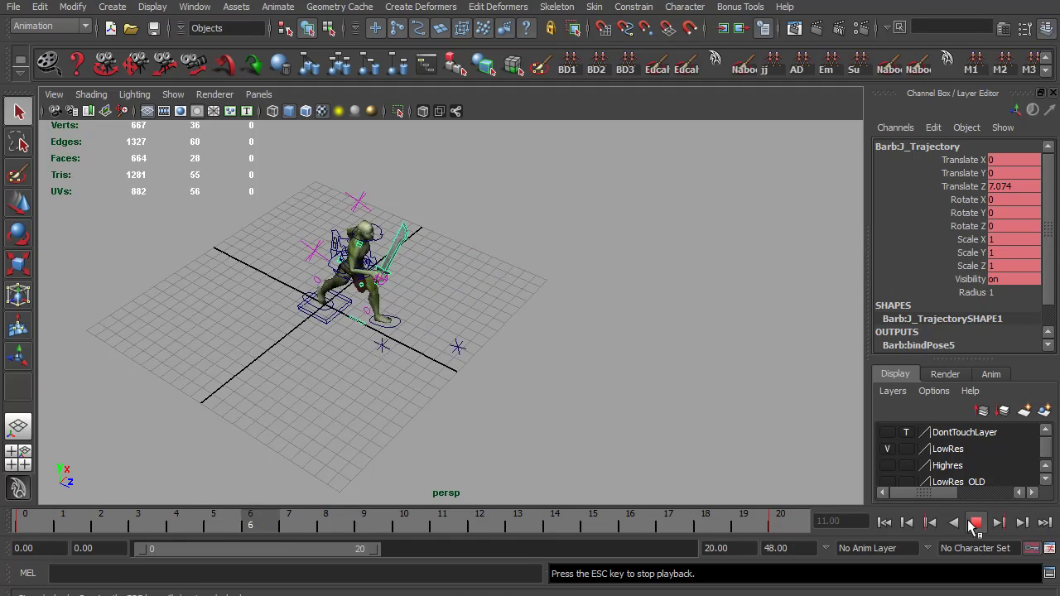
{"action": "left_click", "coordinate": [976, 523]}
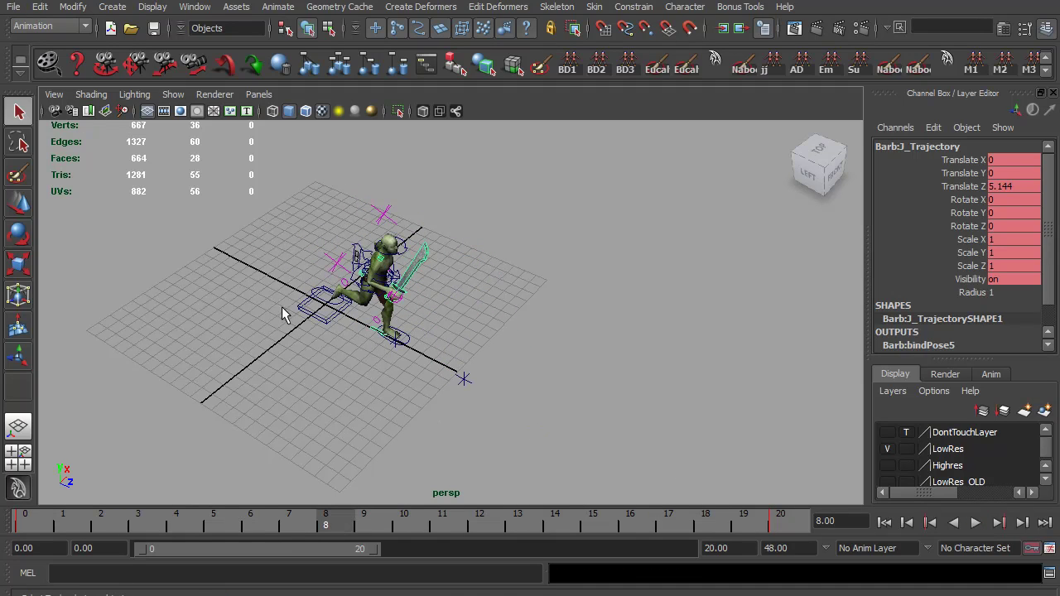
{"action": "left_click", "coordinate": [329, 322]}
{"action": "left_click", "coordinate": [364, 573]}
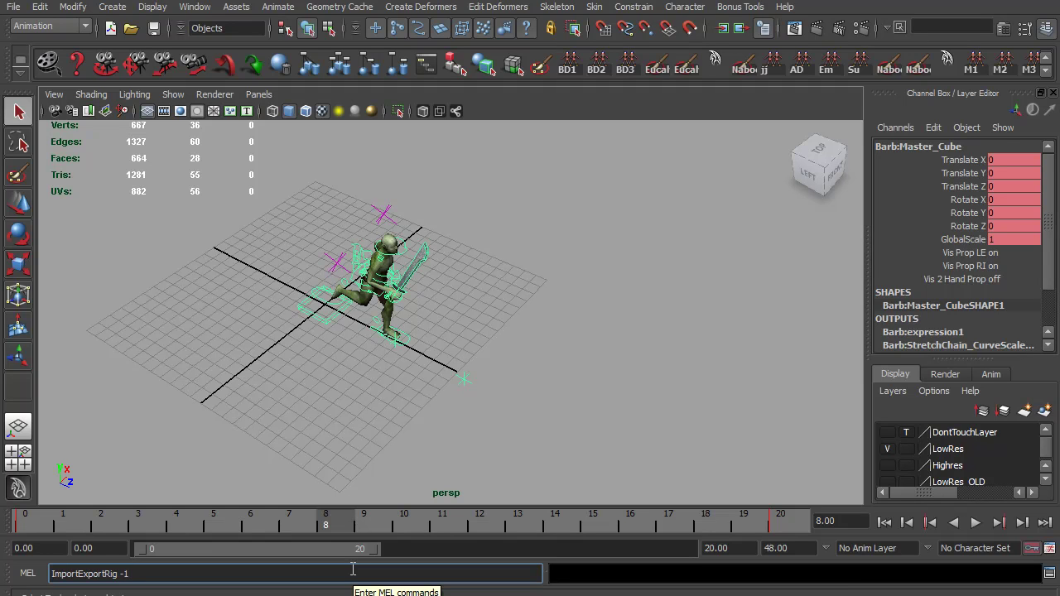
Run ImportExportRig to import Rig_Final_03_Export_Rig.mb.
{"action": "key", "text": "Return"}
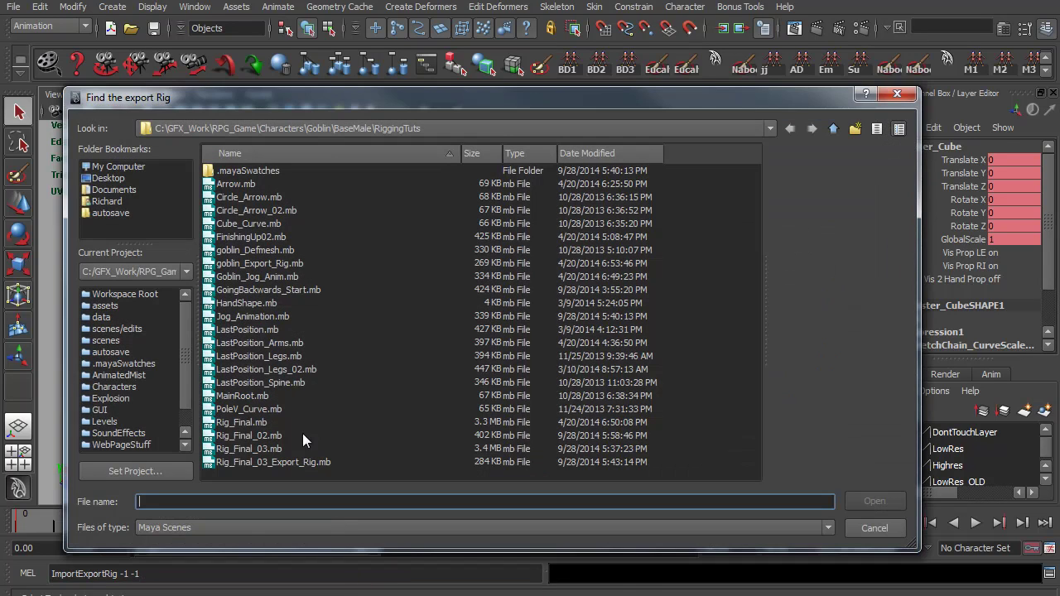
{"action": "left_click", "coordinate": [311, 462]}
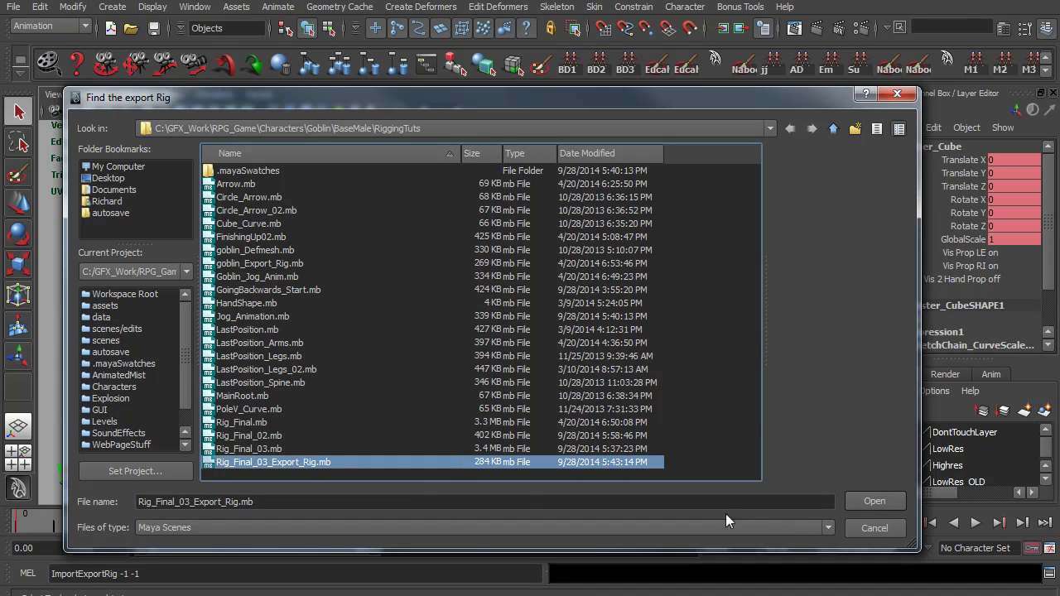
{"action": "left_click", "coordinate": [874, 501]}
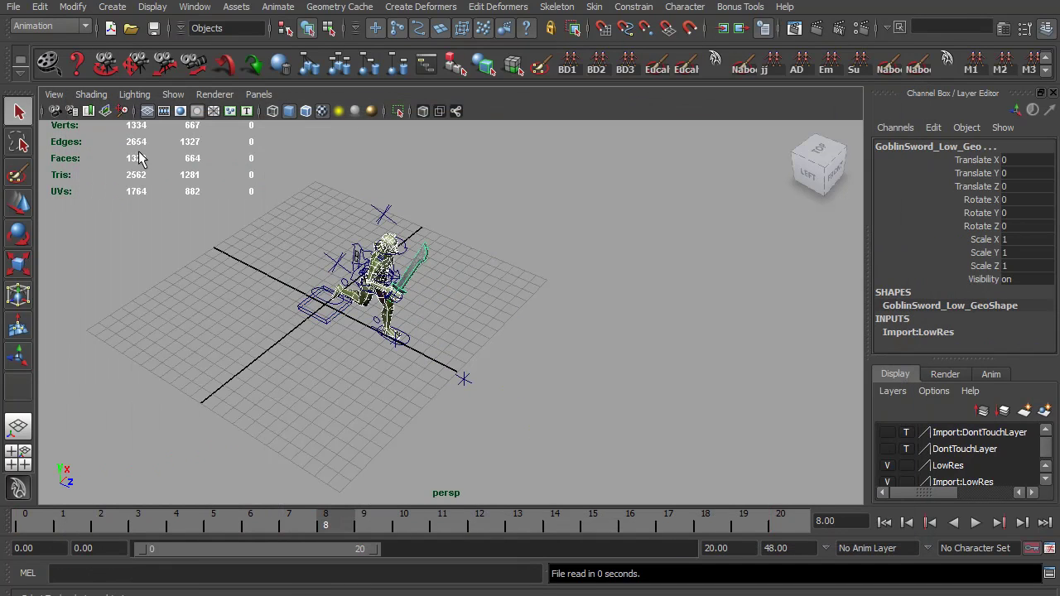
Unload the BarbRN reference to Rig_Final_03.mb in the Reference Editor.
{"action": "left_click", "coordinate": [14, 8]}
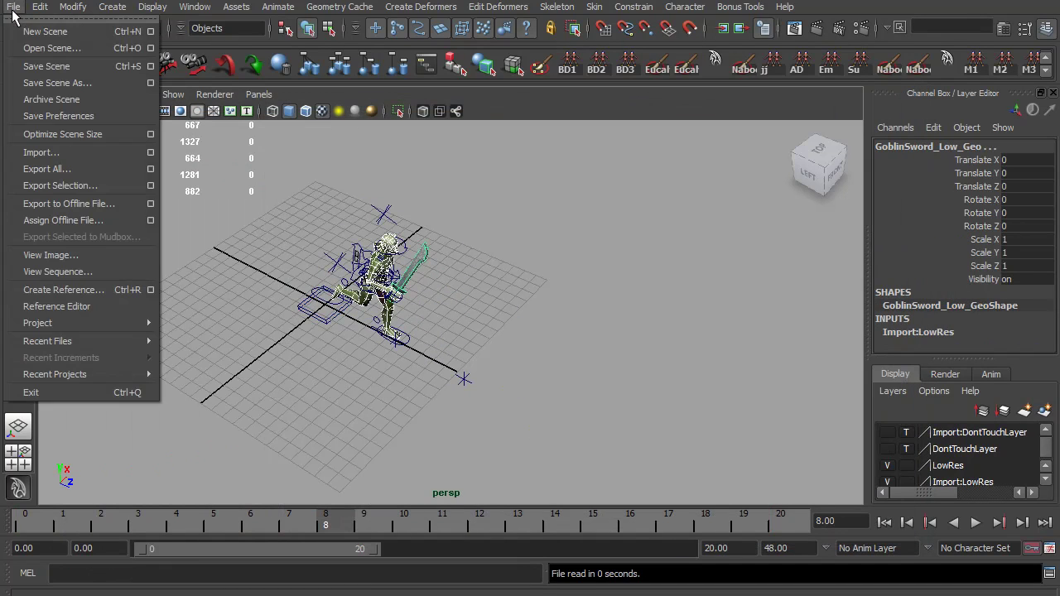
{"action": "left_click", "coordinate": [91, 307]}
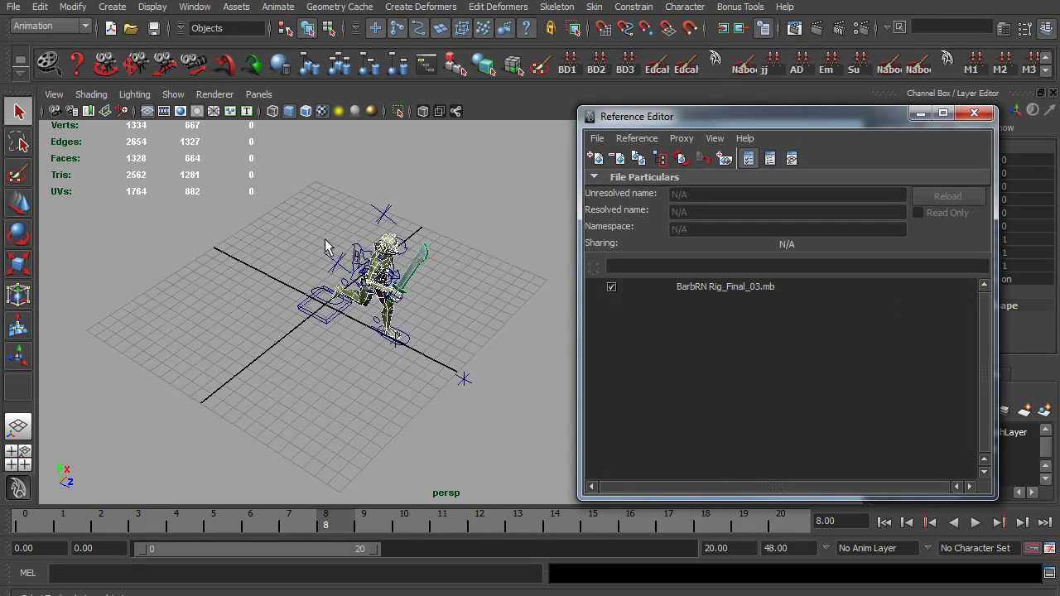
{"action": "left_click", "coordinate": [612, 287]}
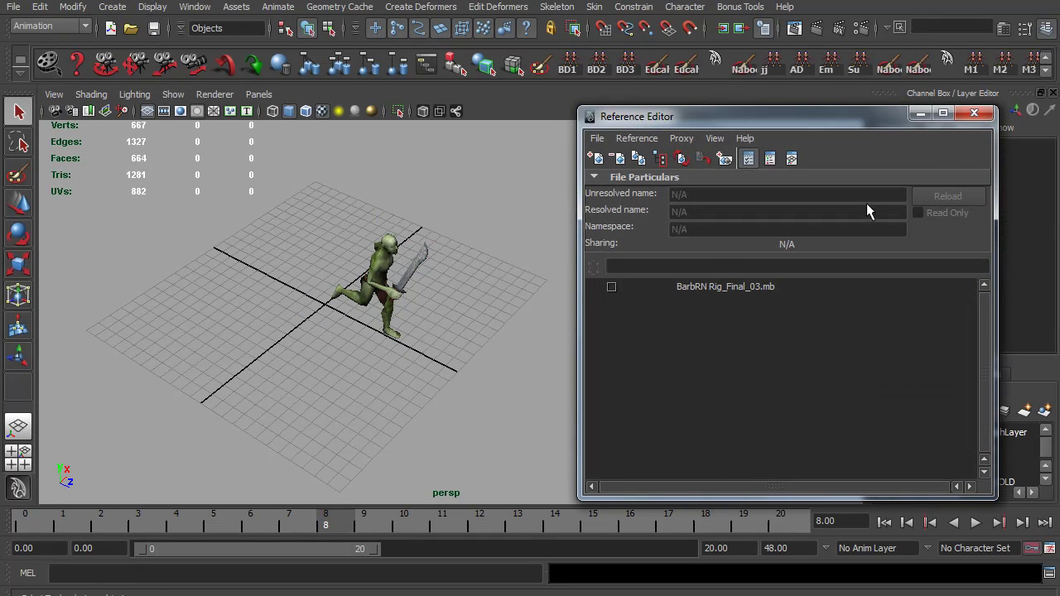
{"action": "left_click", "coordinate": [974, 113]}
{"action": "left_click_drag", "start_coordinate": [267, 366], "coordinate": [520, 370], "text": "alt"}
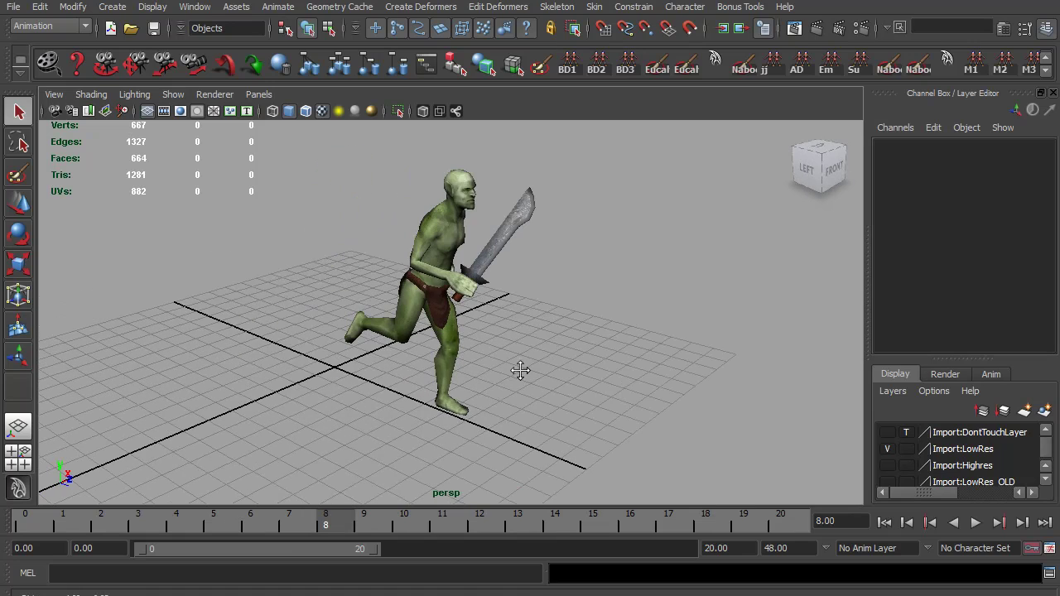
Play the export rig, then show joints in the viewport and select the J_Trajectory joint.
{"action": "left_click", "coordinate": [976, 522]}
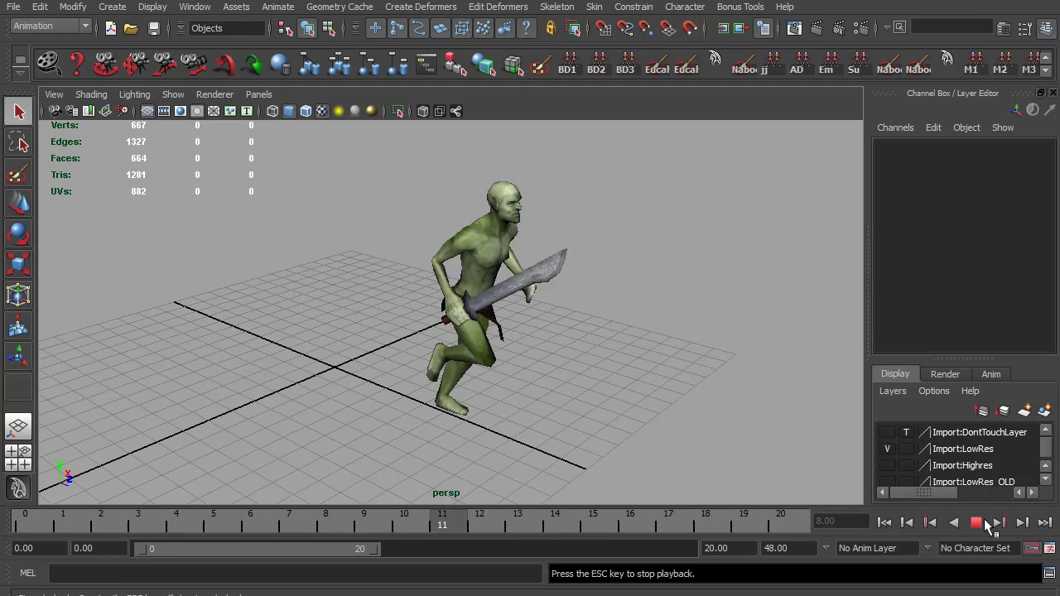
{"action": "key", "text": "Escape"}
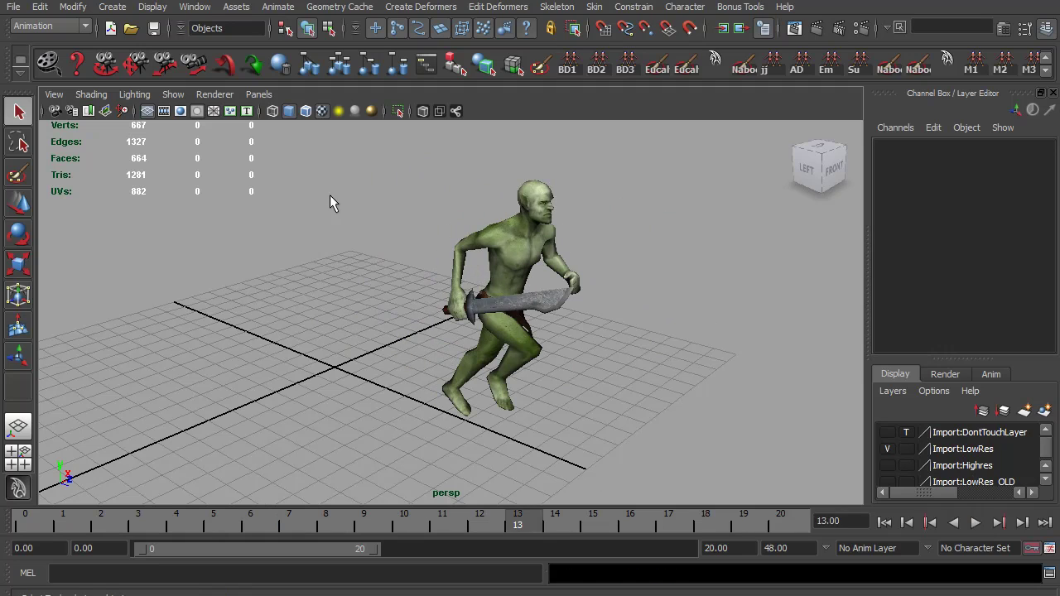
{"action": "left_click", "coordinate": [173, 94]}
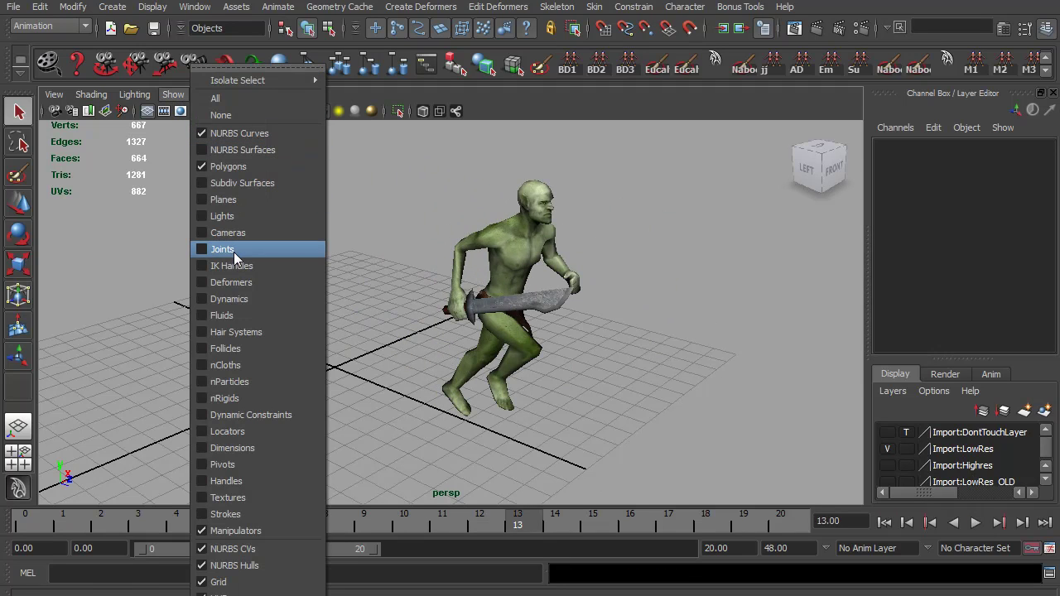
{"action": "left_click", "coordinate": [233, 252]}
{"action": "left_click", "coordinate": [500, 427]}
{"action": "left_click_drag", "start_coordinate": [545, 368], "coordinate": [492, 293], "text": "alt"}
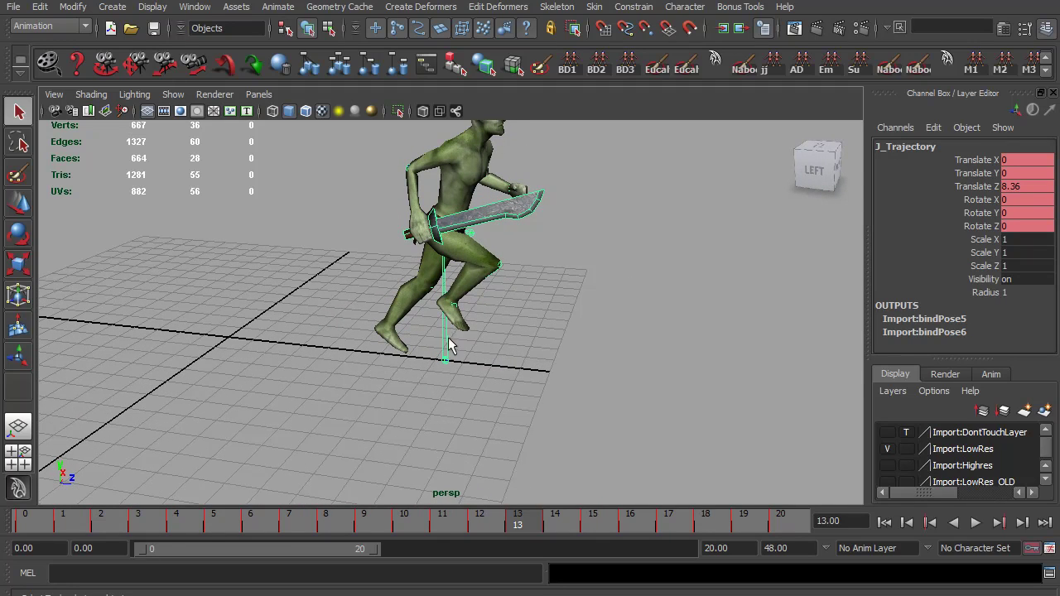
Cut J_Trajectory's keys across frames 0–20 and play back to check the in-place jog.
{"action": "left_click_drag", "start_coordinate": [796, 518], "coordinate": [23, 518], "text": "shift"}
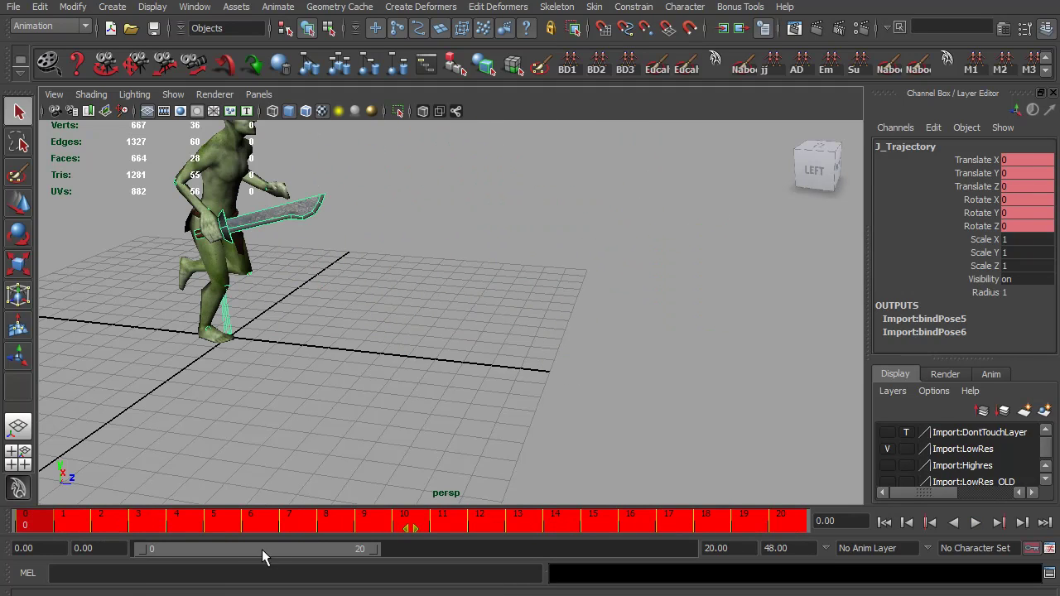
{"action": "right_click", "coordinate": [280, 520]}
{"action": "left_click", "coordinate": [325, 292]}
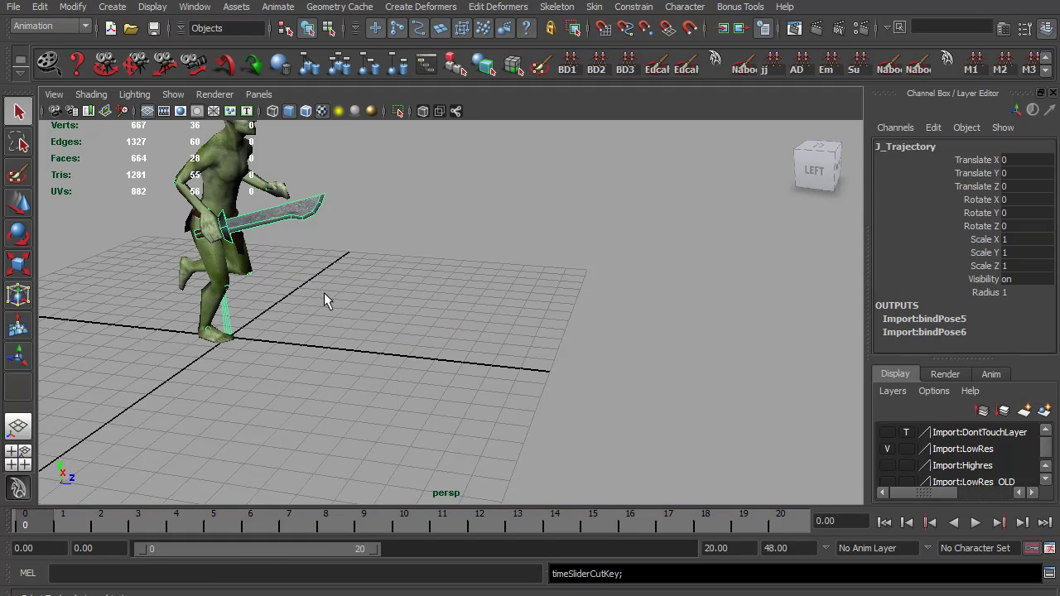
{"action": "left_click", "coordinate": [978, 521]}
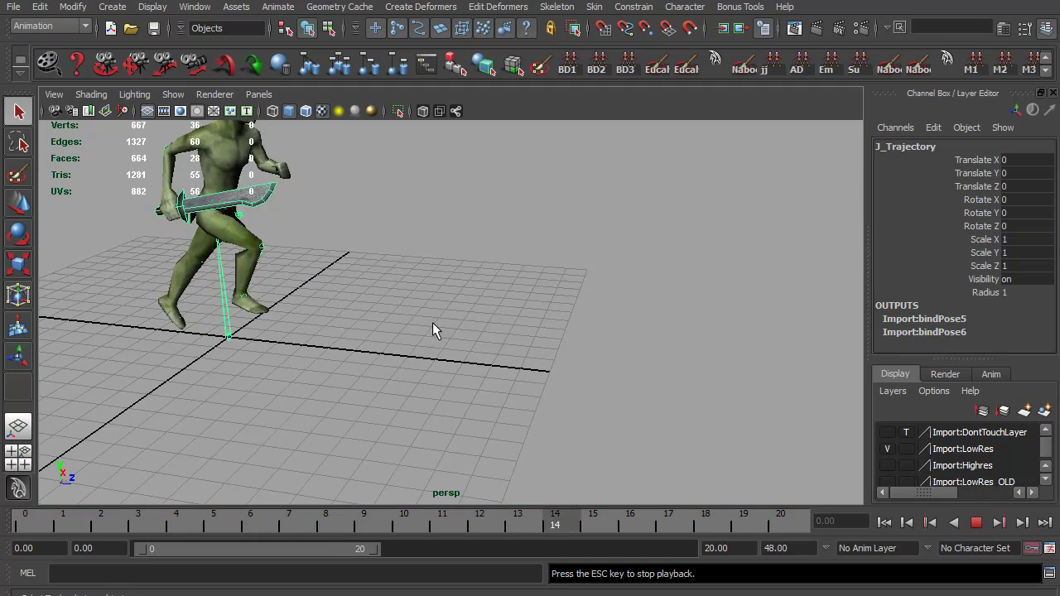
{"action": "left_click_drag", "start_coordinate": [436, 336], "coordinate": [479, 379], "text": "alt"}
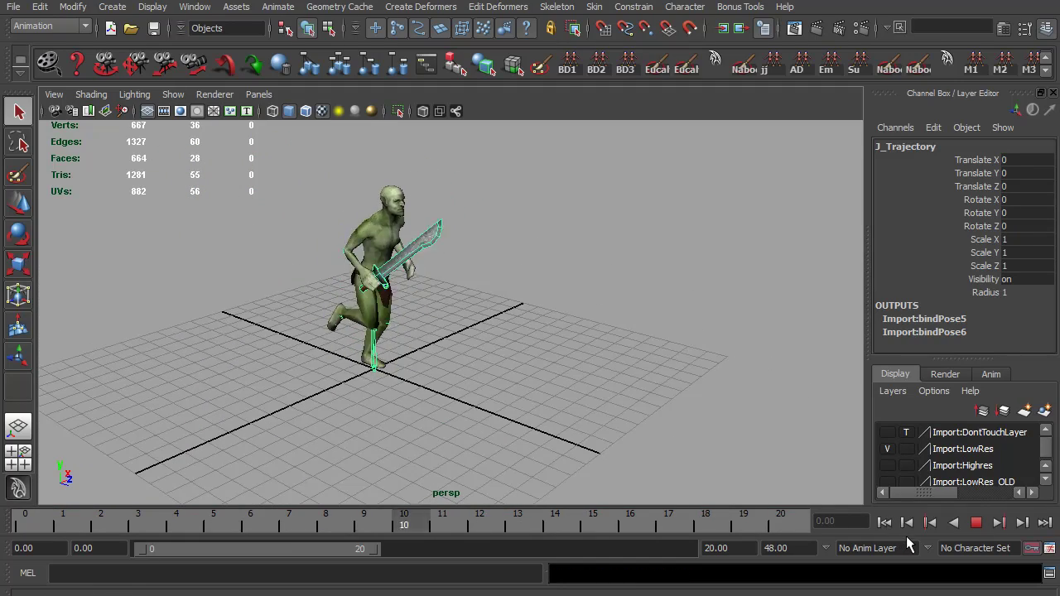
{"action": "left_click", "coordinate": [978, 522]}
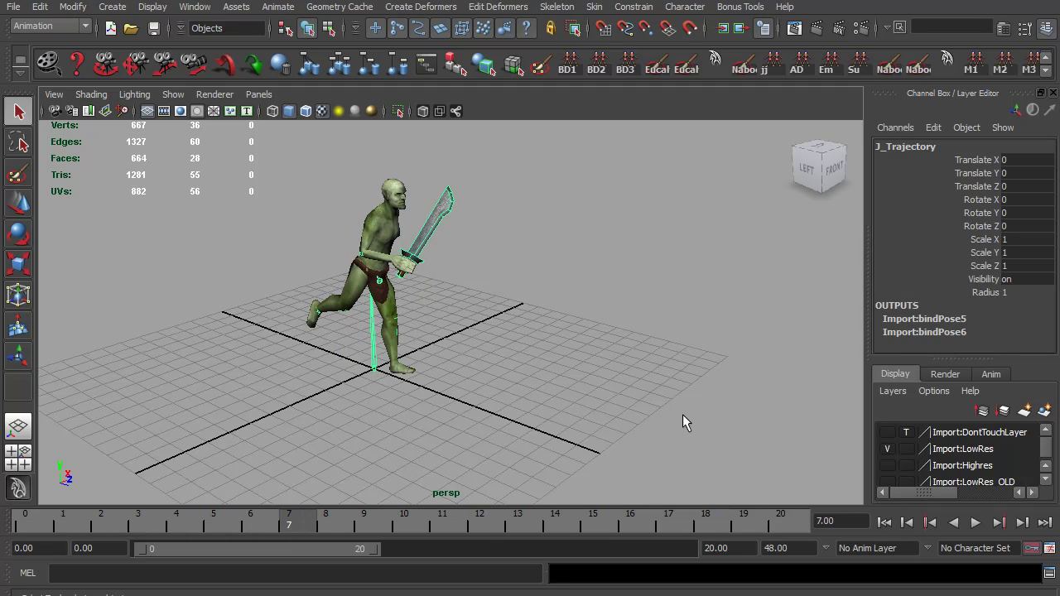
{"action": "key", "text": "ctrl+z"}
Open Barbarian_Animation_Attack3.mb without saving the goblin scene and play the attack from the start.
{"action": "left_click", "coordinate": [14, 8]}
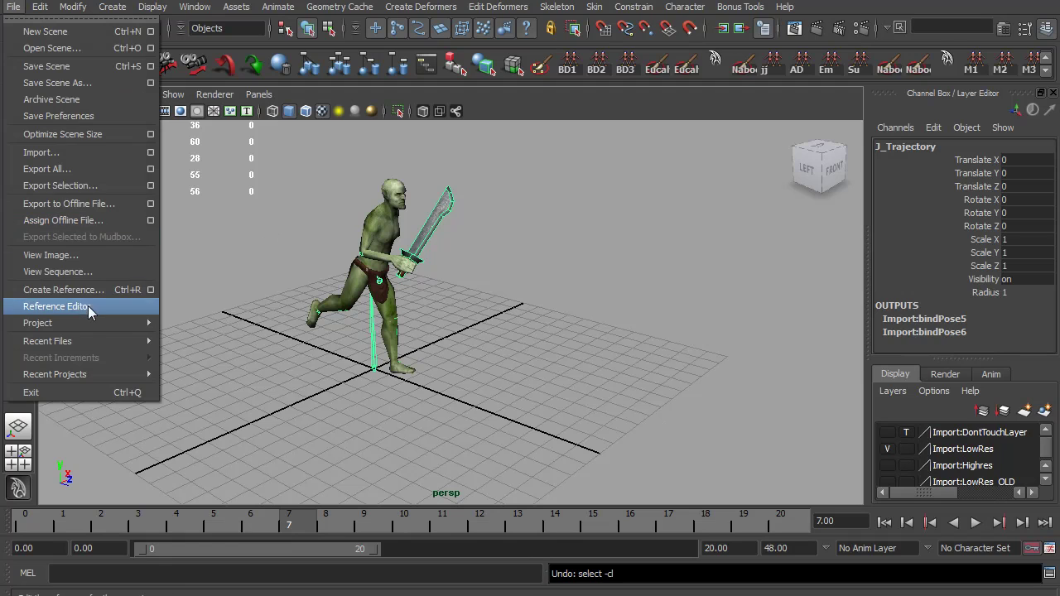
{"action": "mouse_move", "coordinate": [91, 341]}
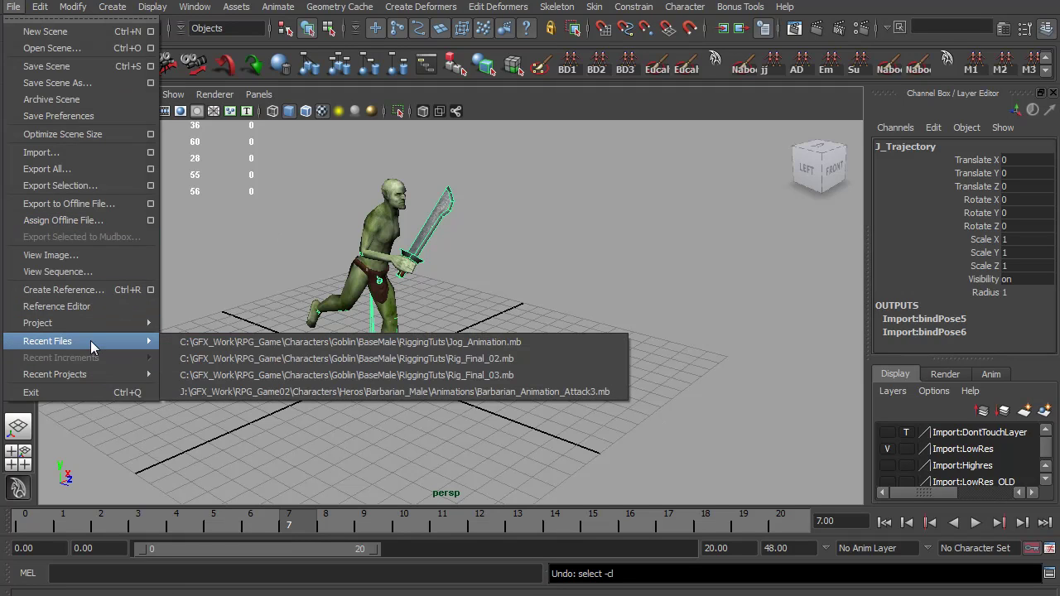
{"action": "left_click", "coordinate": [532, 391]}
{"action": "left_click", "coordinate": [521, 313]}
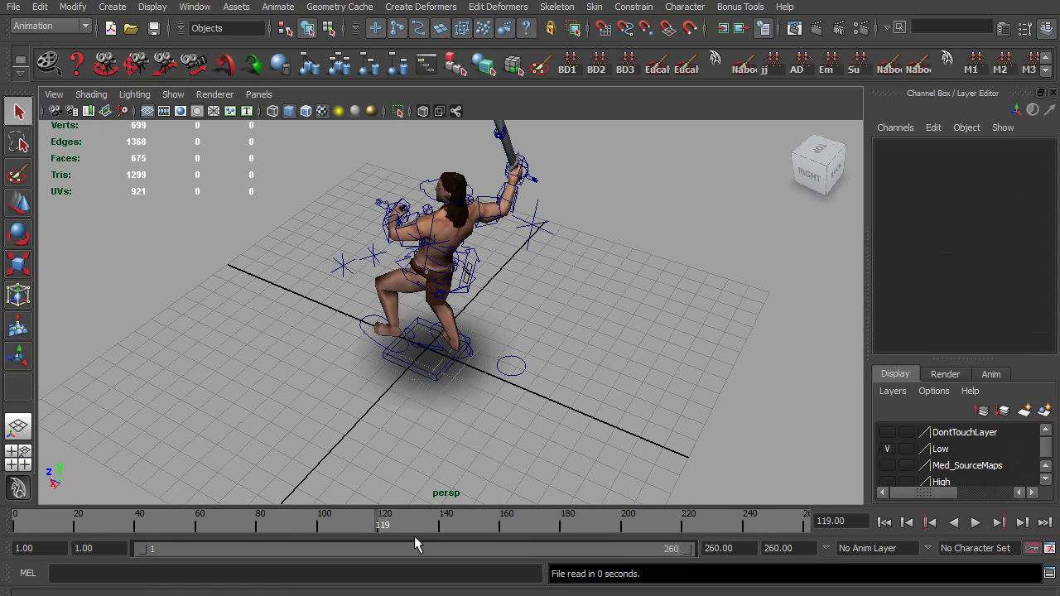
{"action": "key", "text": "alt+shift+v"}
{"action": "key", "text": "alt+v"}
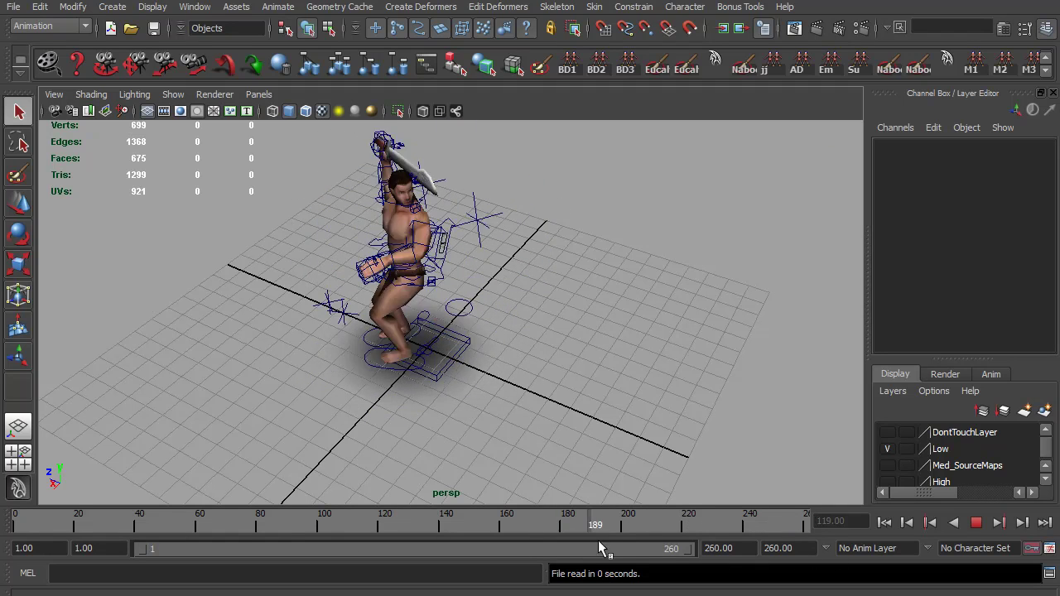
Set the playback start frame to 220 and play the 220–260 range.
{"action": "left_click", "coordinate": [682, 524]}
{"action": "double_click", "coordinate": [108, 548]}
{"action": "type", "text": "220"}
{"action": "key", "text": "Return"}
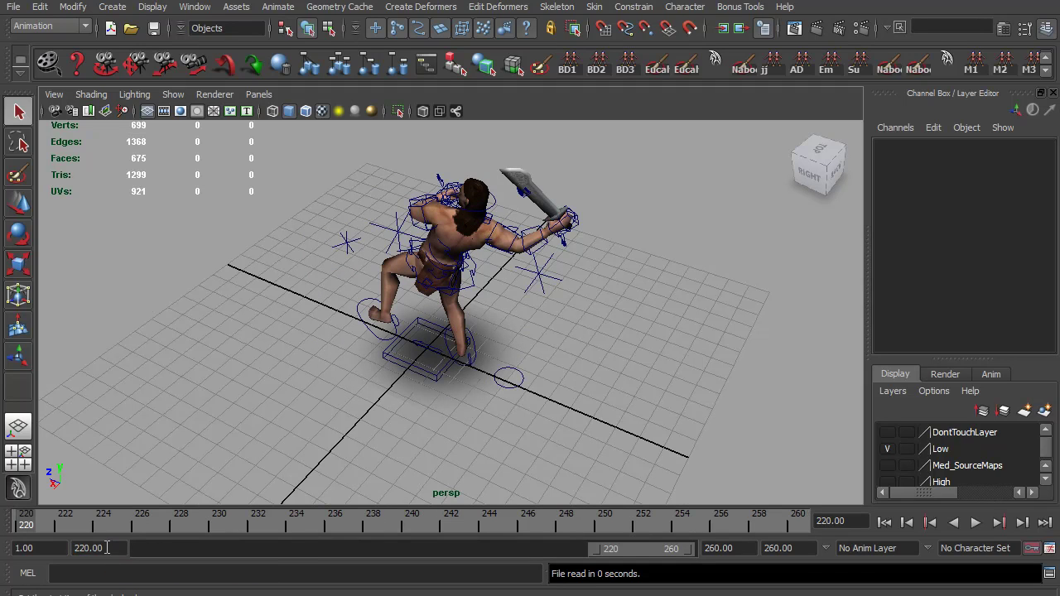
{"action": "key", "text": "alt+v"}
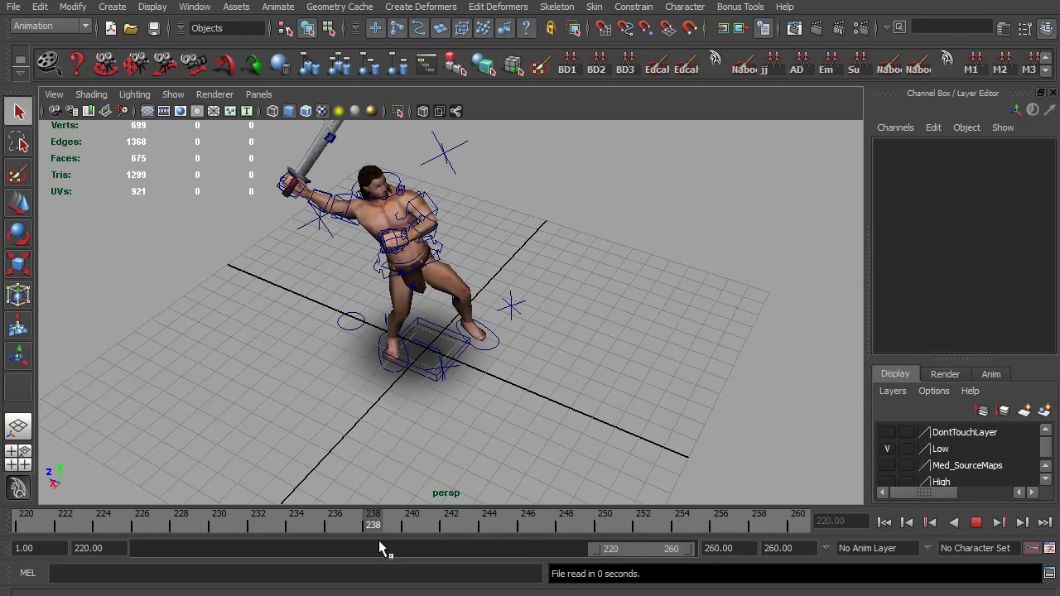
{"action": "left_click", "coordinate": [25, 519]}
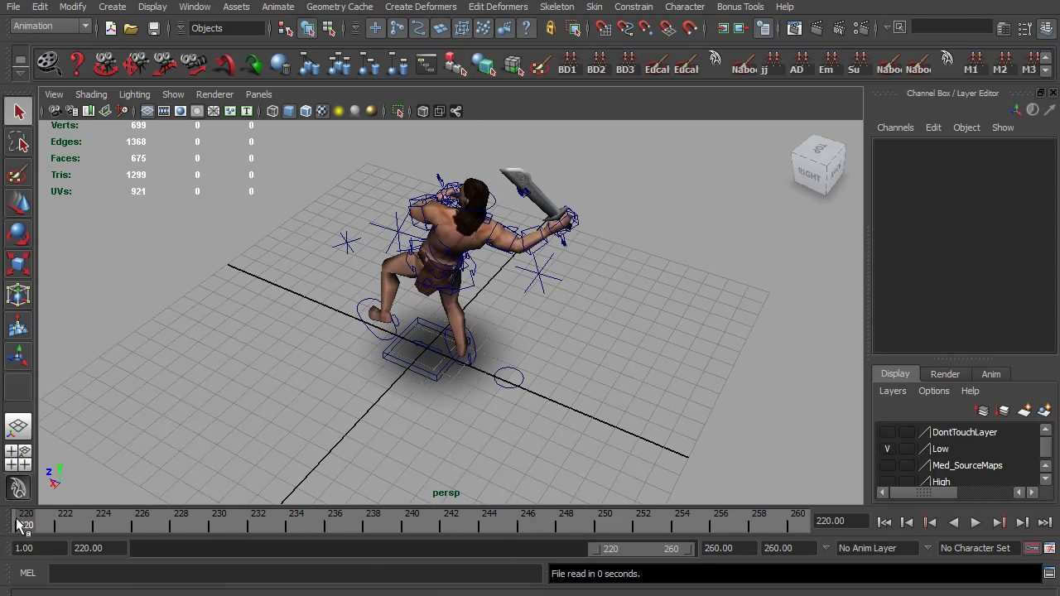
Replay and scrub the final attack frames, then select the Barb:Leg_PoleV_LE control and begin the ImportExportRig MEL command.
{"action": "key", "text": "alt+v"}
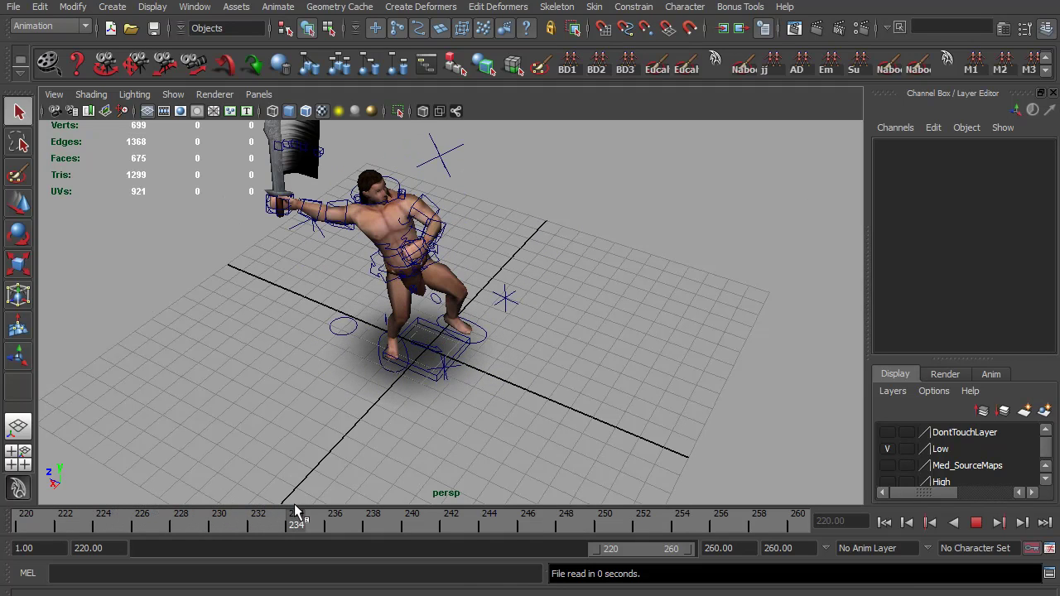
{"action": "left_click", "coordinate": [334, 517]}
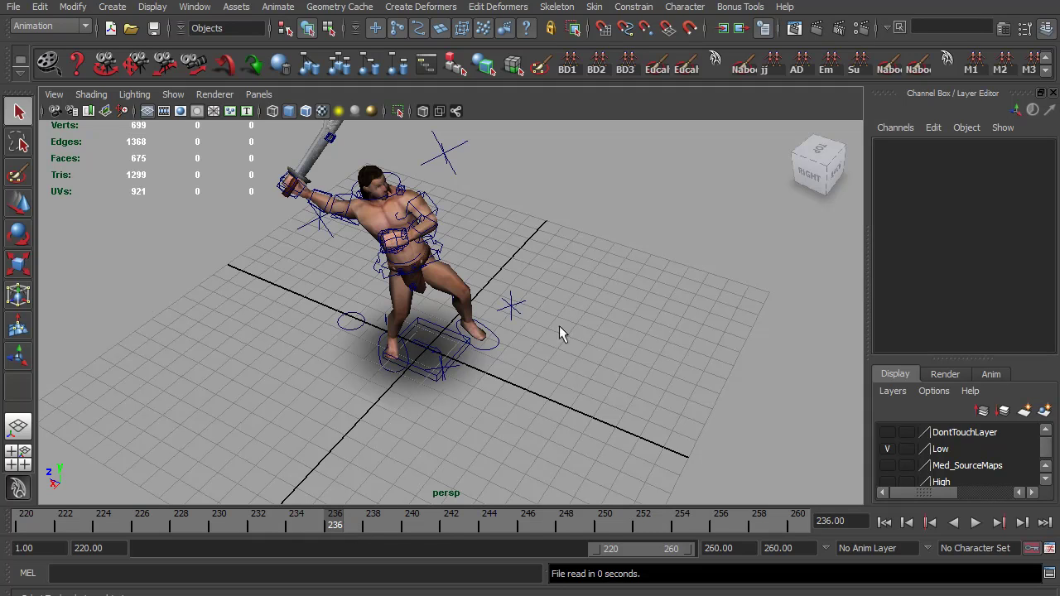
{"action": "key", "text": "alt+v"}
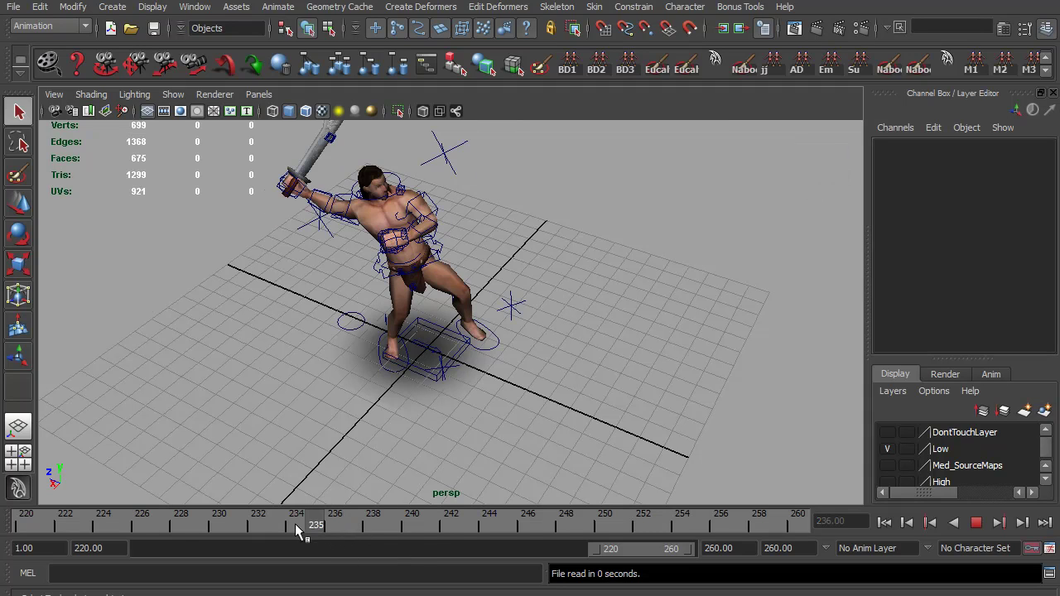
{"action": "left_click_drag", "start_coordinate": [73, 532], "coordinate": [15, 534]}
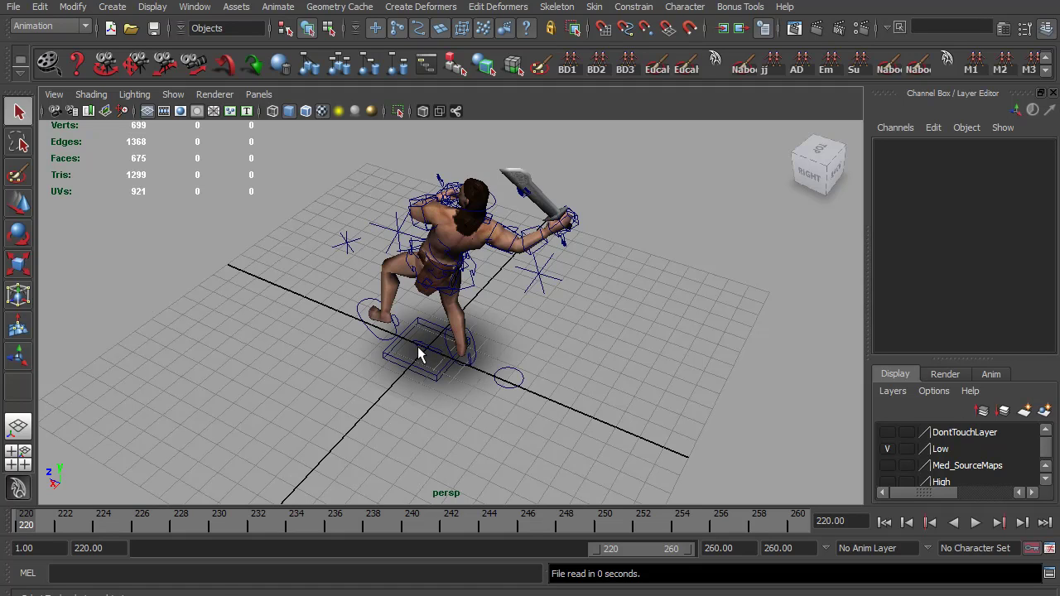
{"action": "left_click_drag", "start_coordinate": [34, 524], "coordinate": [373, 540]}
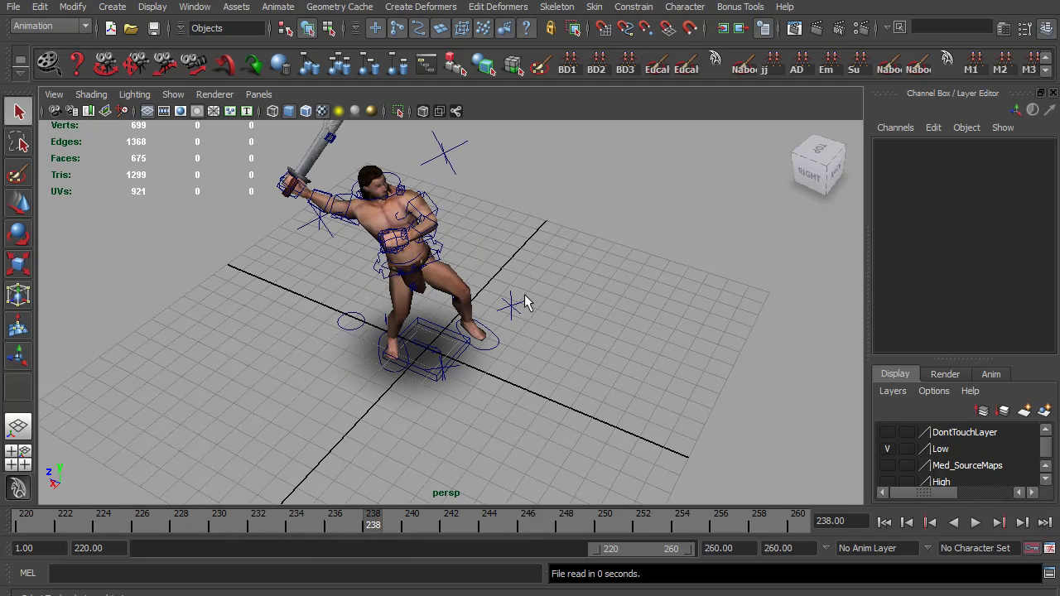
{"action": "left_click", "coordinate": [511, 306]}
{"action": "left_click", "coordinate": [398, 572]}
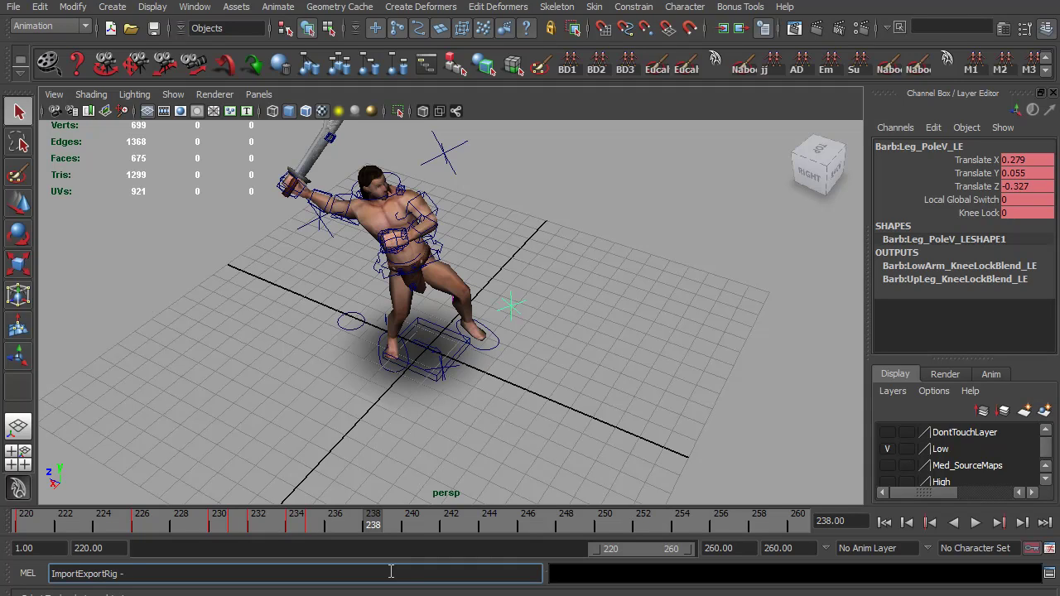
Run the import command to bring in Rig_Final_03_Export_Rig.mb.
{"action": "key", "text": "Return"}
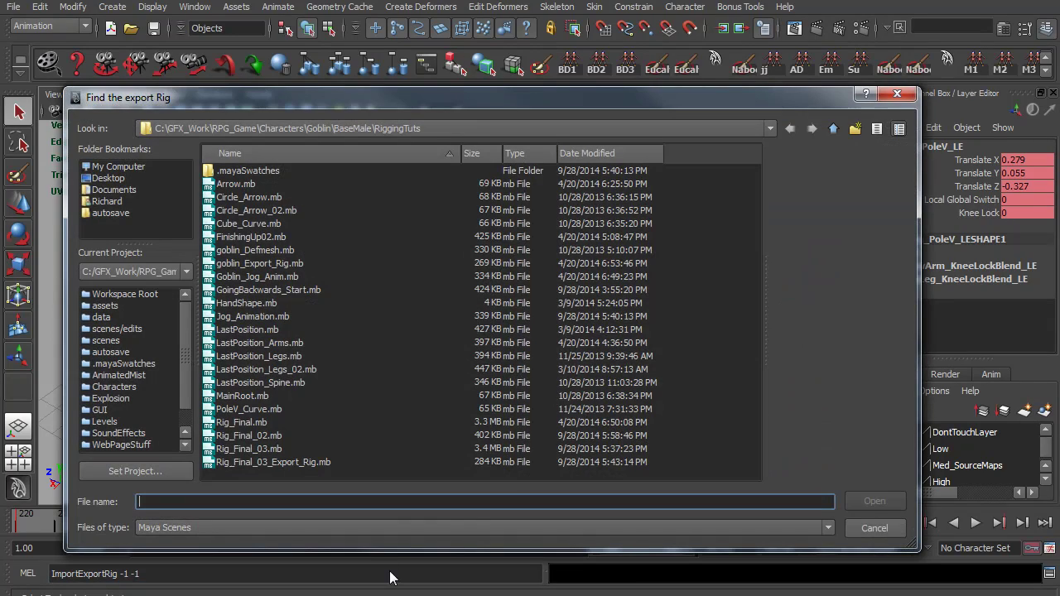
{"action": "left_click", "coordinate": [289, 463]}
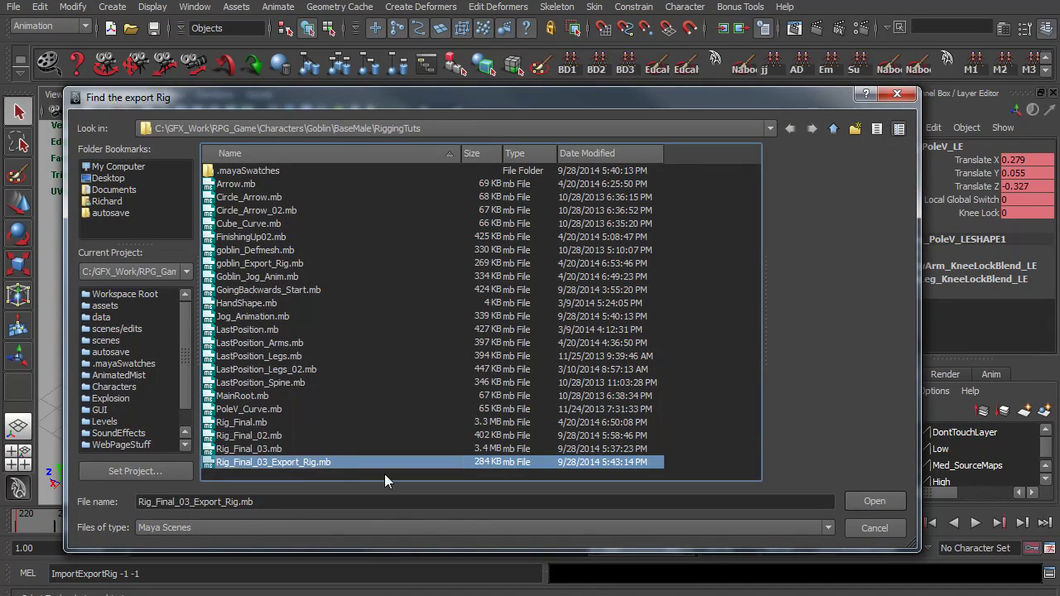
{"action": "left_click", "coordinate": [865, 501]}
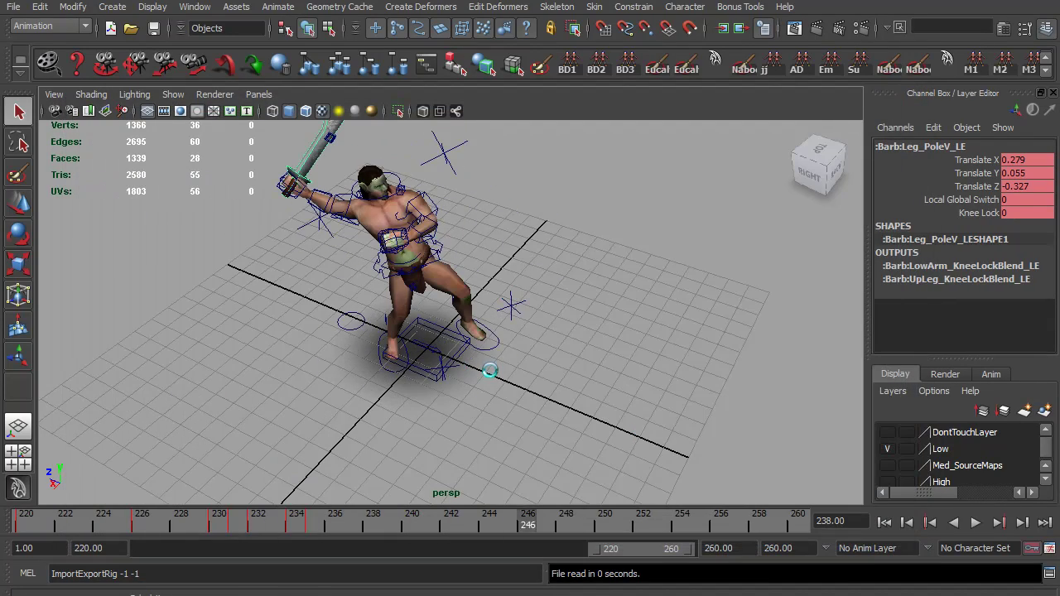
Unload the BarbRN barbarian reference and scrub the goblin back to frame 233.
{"action": "left_click", "coordinate": [13, 7]}
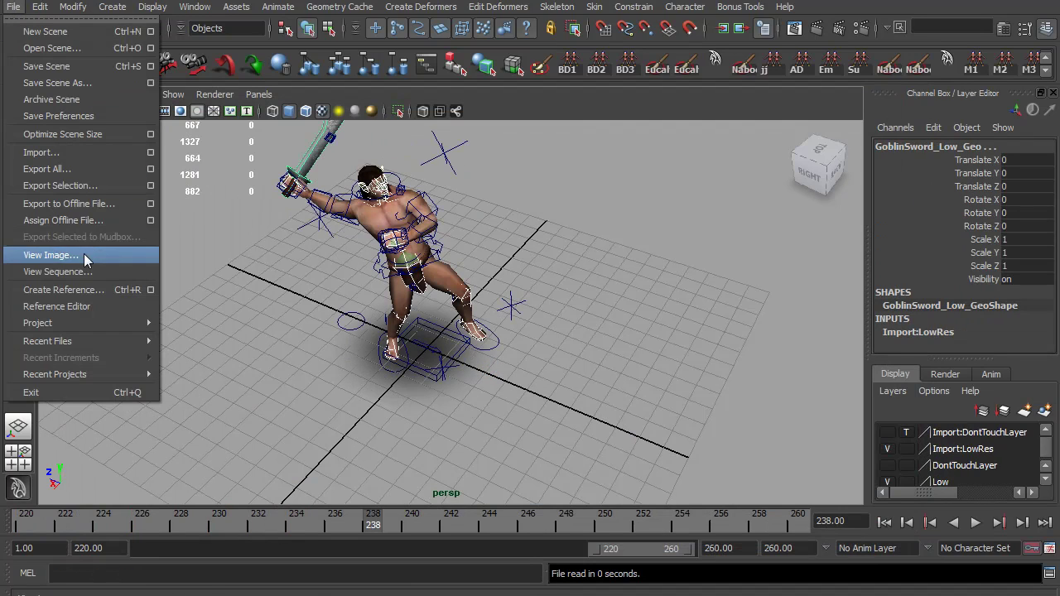
{"action": "left_click", "coordinate": [71, 308]}
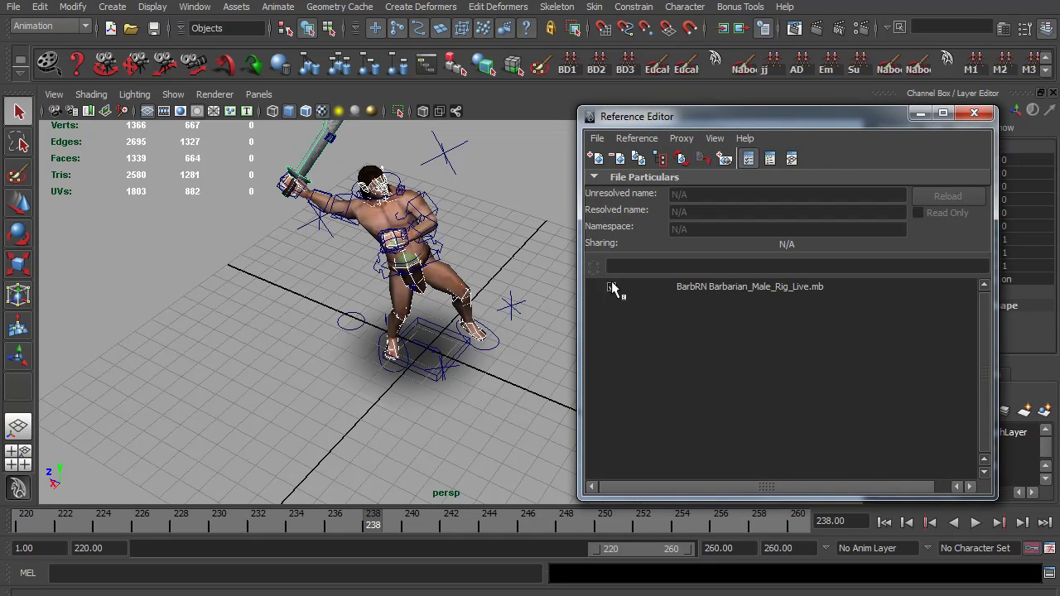
{"action": "left_click", "coordinate": [611, 287]}
{"action": "left_click", "coordinate": [973, 113]}
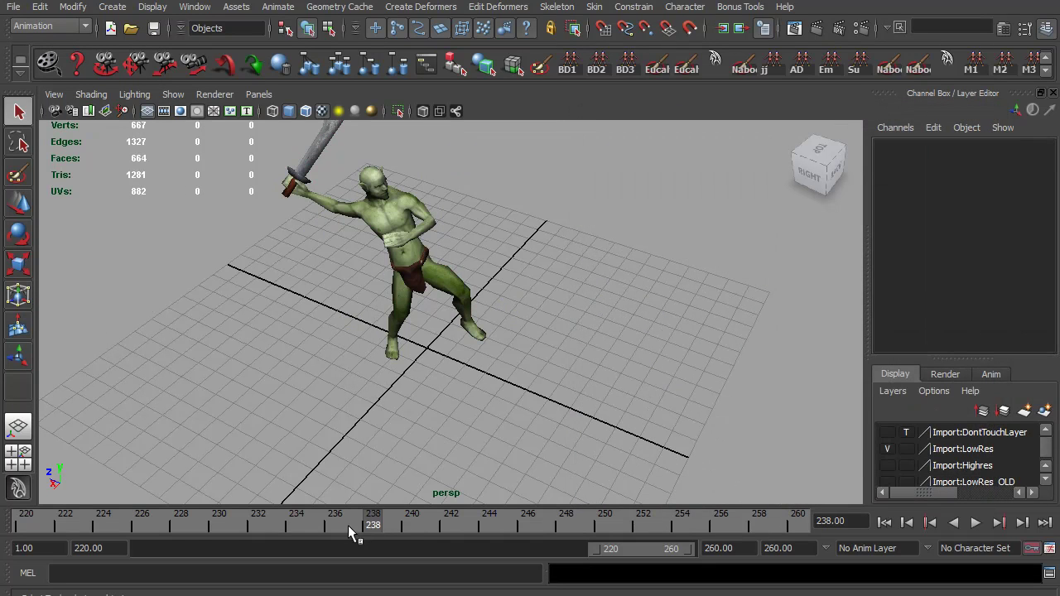
{"action": "left_click_drag", "start_coordinate": [371, 525], "coordinate": [21, 527]}
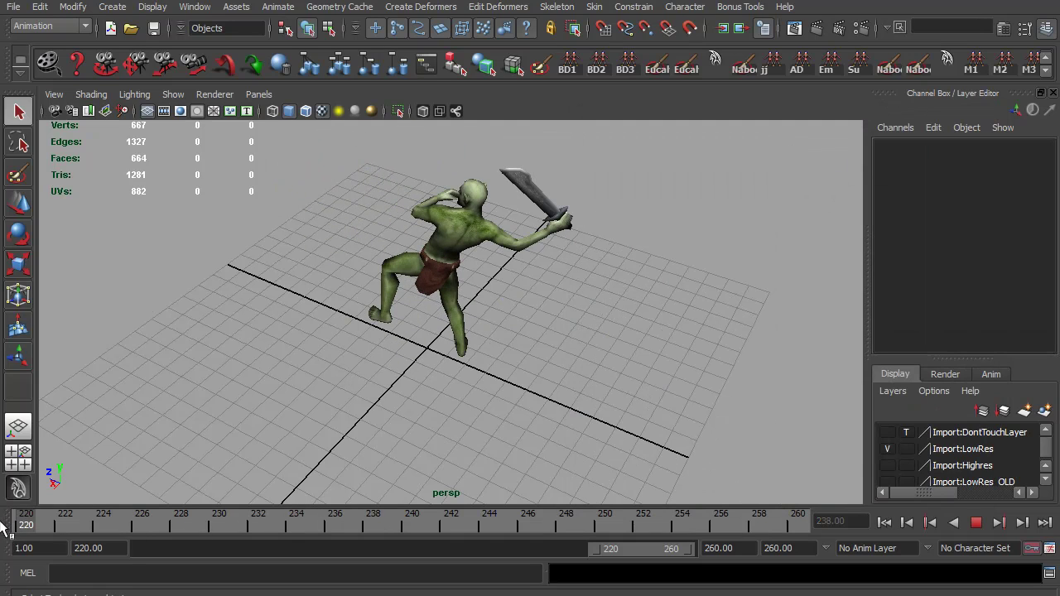
Show IK handles, select J_Trajectory, cut its keys over frames 220–260, and scrub to check the attack.
{"action": "left_click", "coordinate": [174, 93]}
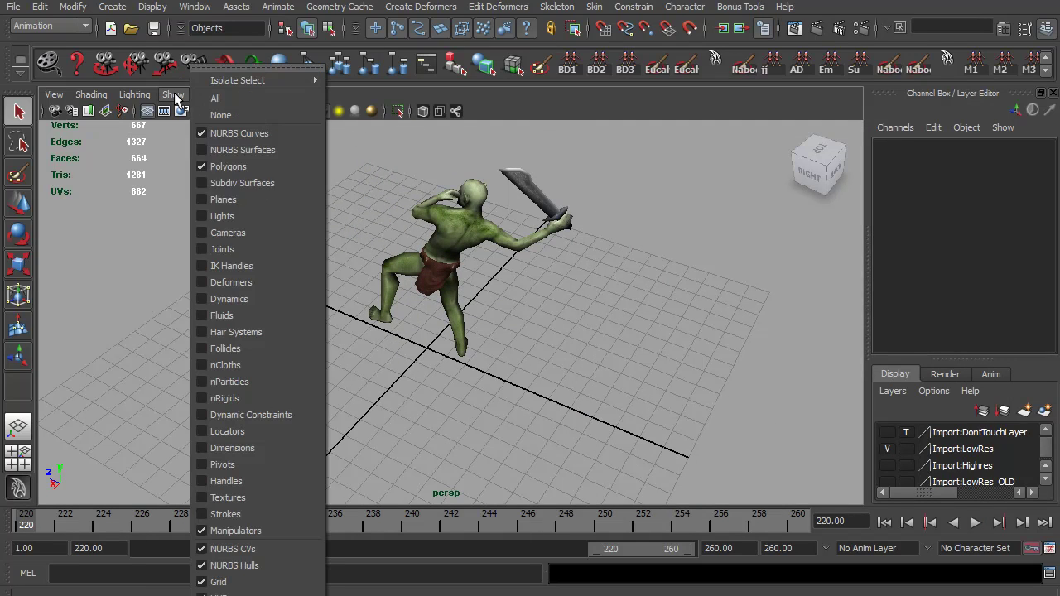
{"action": "left_click", "coordinate": [254, 272]}
{"action": "left_click", "coordinate": [435, 330]}
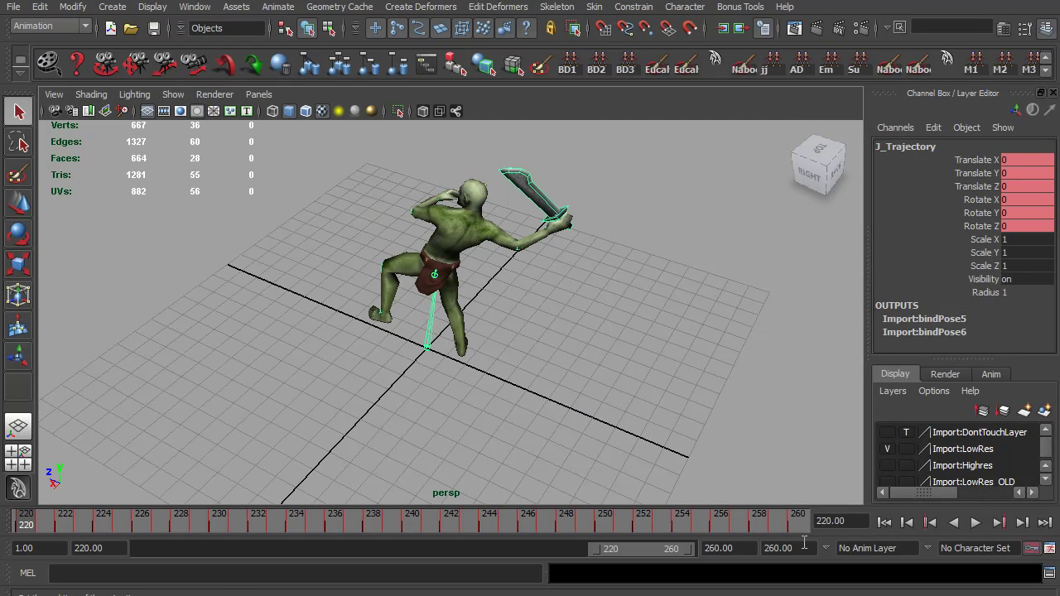
{"action": "left_click_drag", "start_coordinate": [802, 530], "coordinate": [18, 527], "text": "shift"}
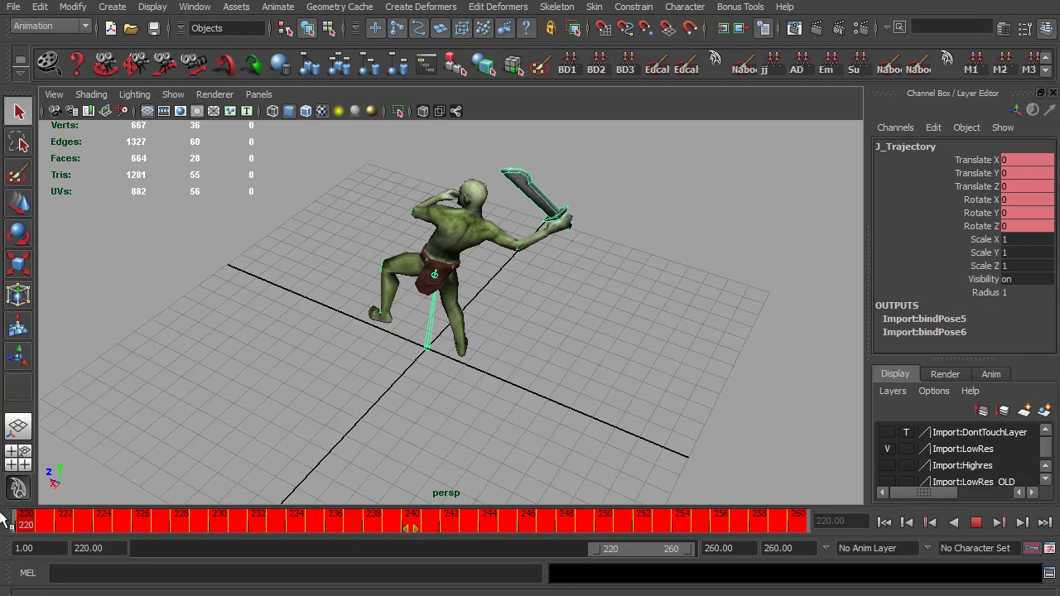
{"action": "right_click", "coordinate": [184, 531]}
{"action": "left_click", "coordinate": [213, 295]}
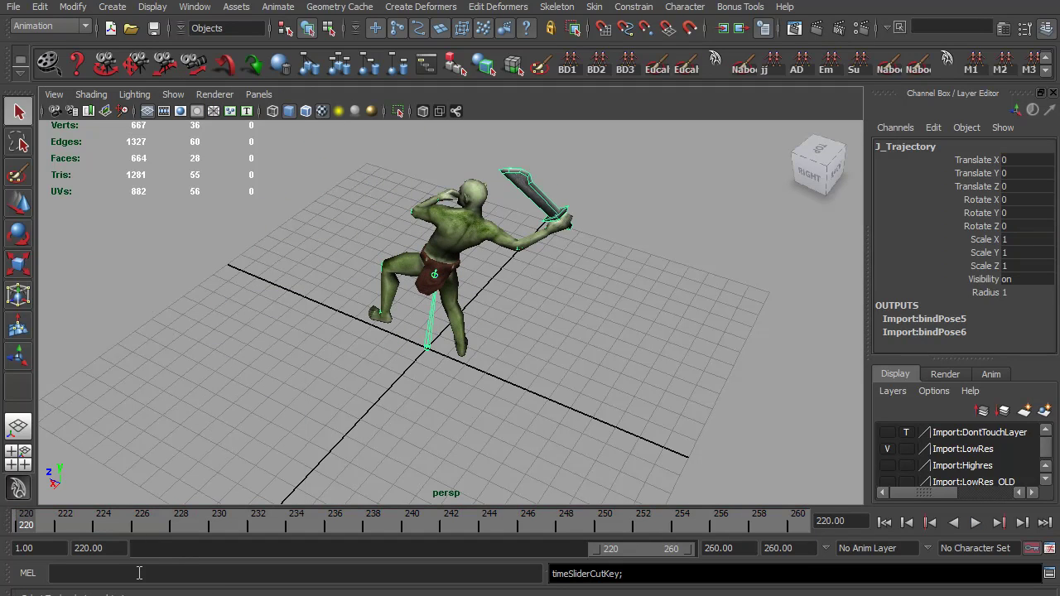
{"action": "left_click_drag", "start_coordinate": [29, 525], "coordinate": [332, 540]}
{"action": "left_click_drag", "start_coordinate": [398, 544], "coordinate": [11, 571]}
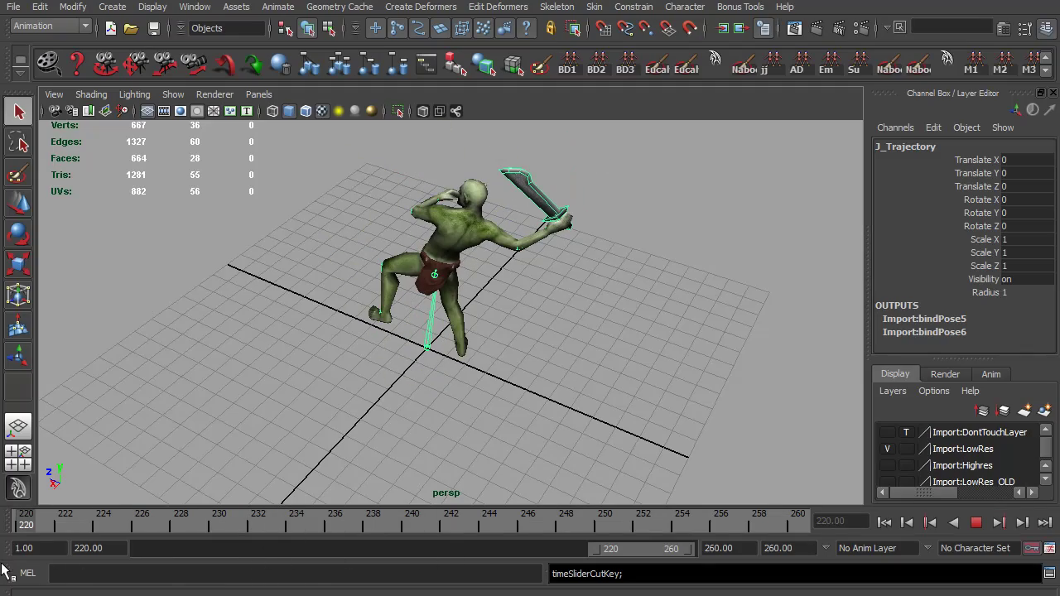
Walk the hero into the cave and attack the spiders until they die, leaving helmets and a potion.
{"action": "left_click", "coordinate": [976, 522]}
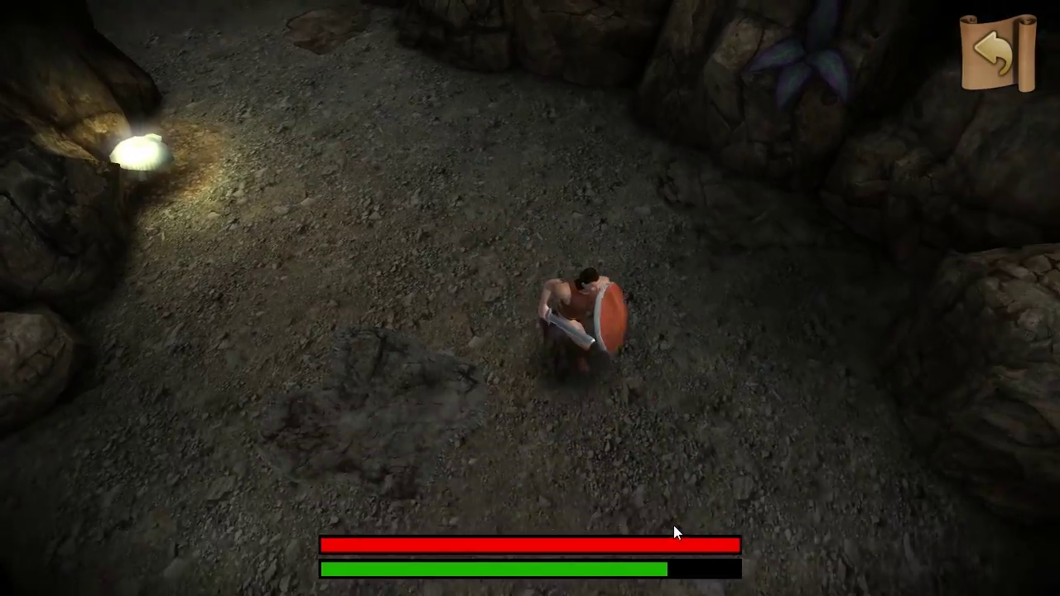
{"action": "left_click", "coordinate": [587, 540]}
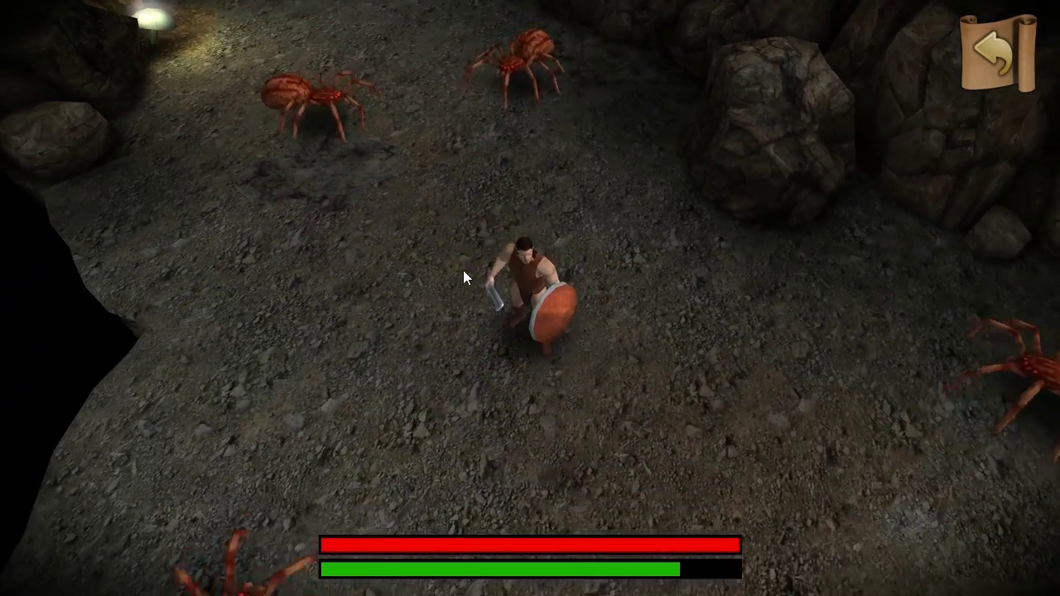
{"action": "left_click", "coordinate": [519, 106]}
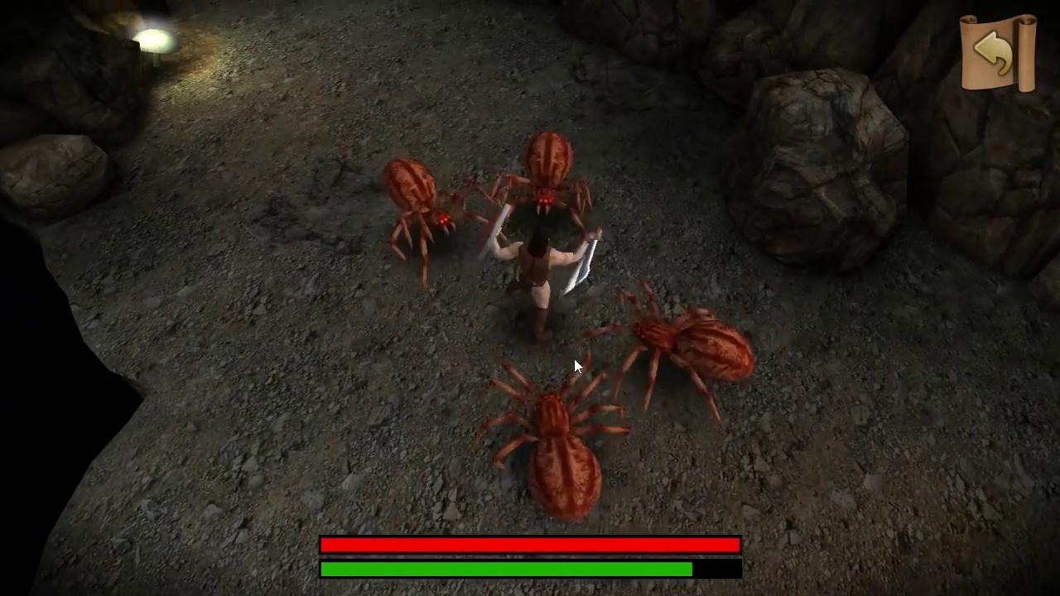
{"action": "left_click", "coordinate": [621, 371]}
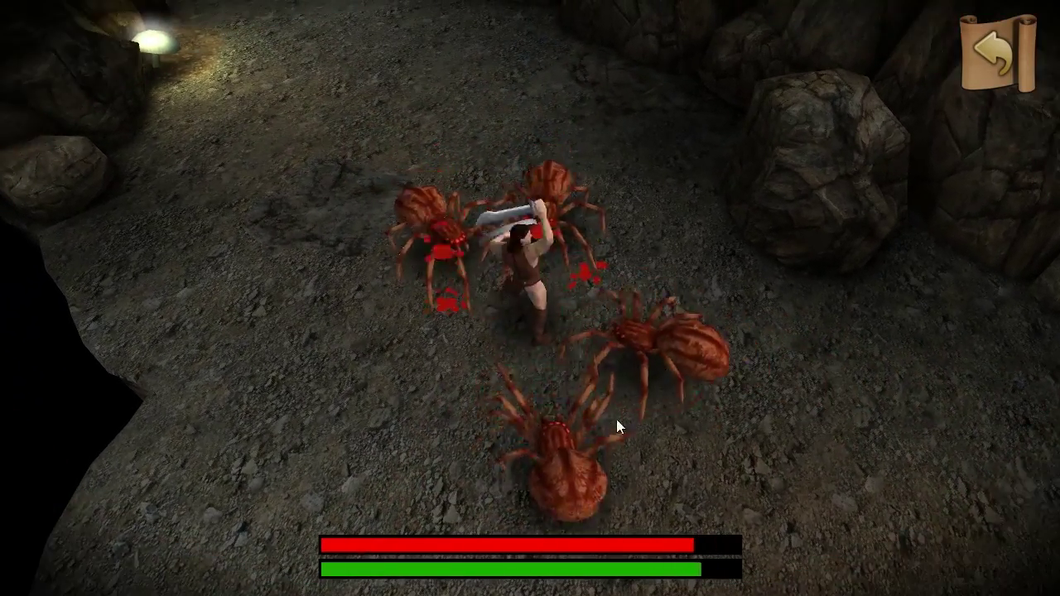
{"action": "left_click", "coordinate": [548, 413]}
{"action": "left_click", "coordinate": [541, 207]}
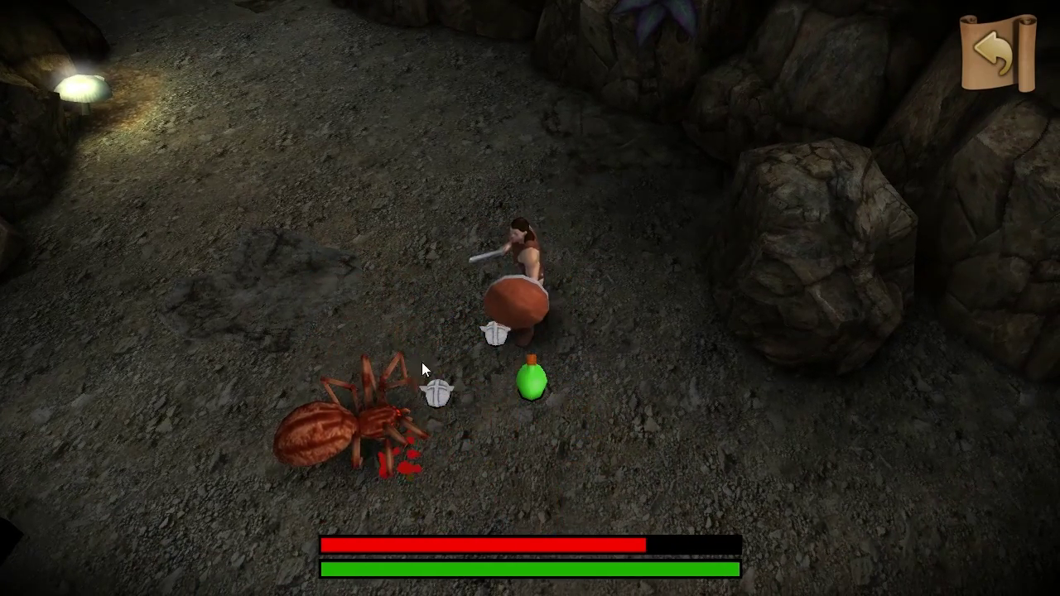
{"action": "left_click", "coordinate": [343, 146]}
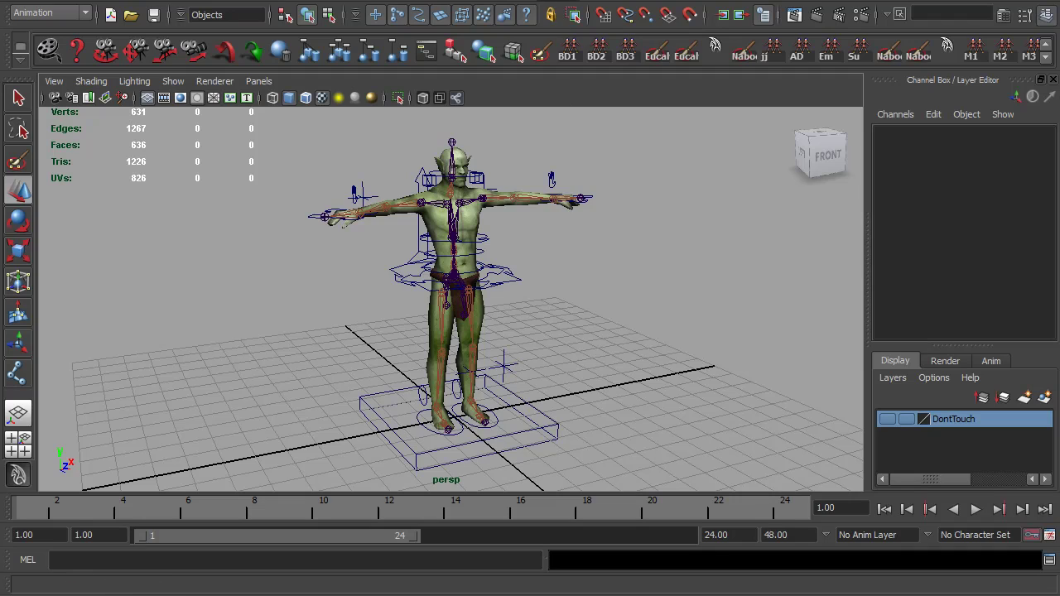
Create a new joint snapped to the origin with the Joint Tool.
{"action": "left_click", "coordinate": [553, 8]}
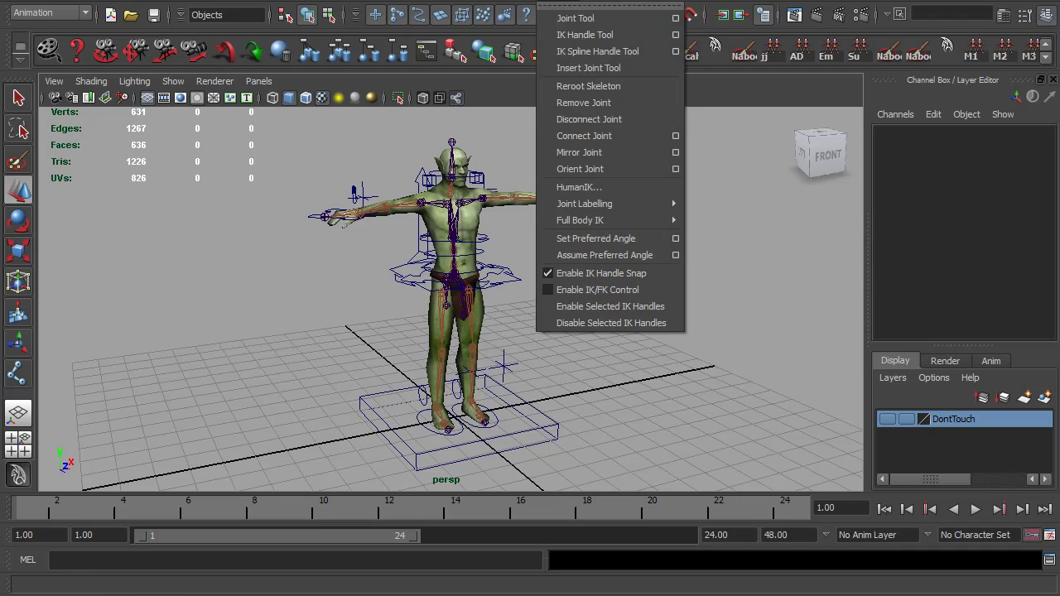
{"action": "left_click", "coordinate": [584, 20]}
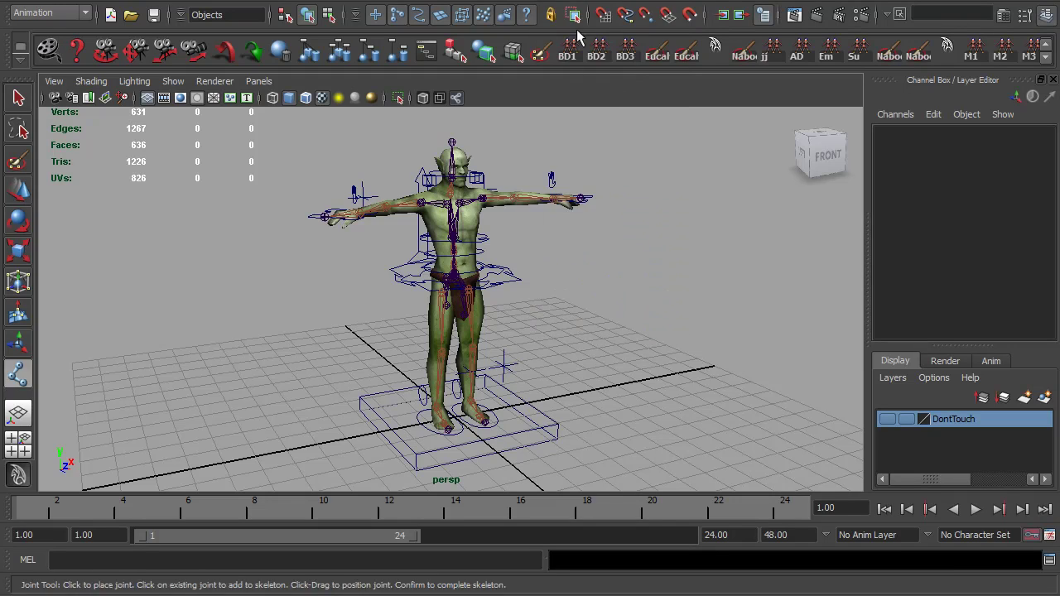
{"action": "key", "text": "v"}
{"action": "left_click", "coordinate": [456, 416]}
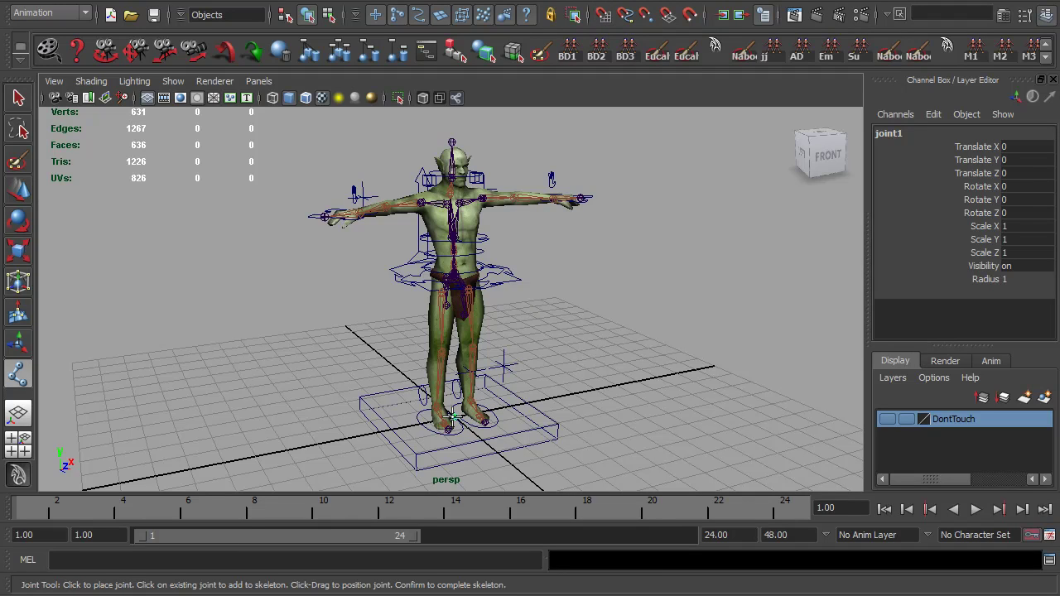
{"action": "key", "text": "w"}
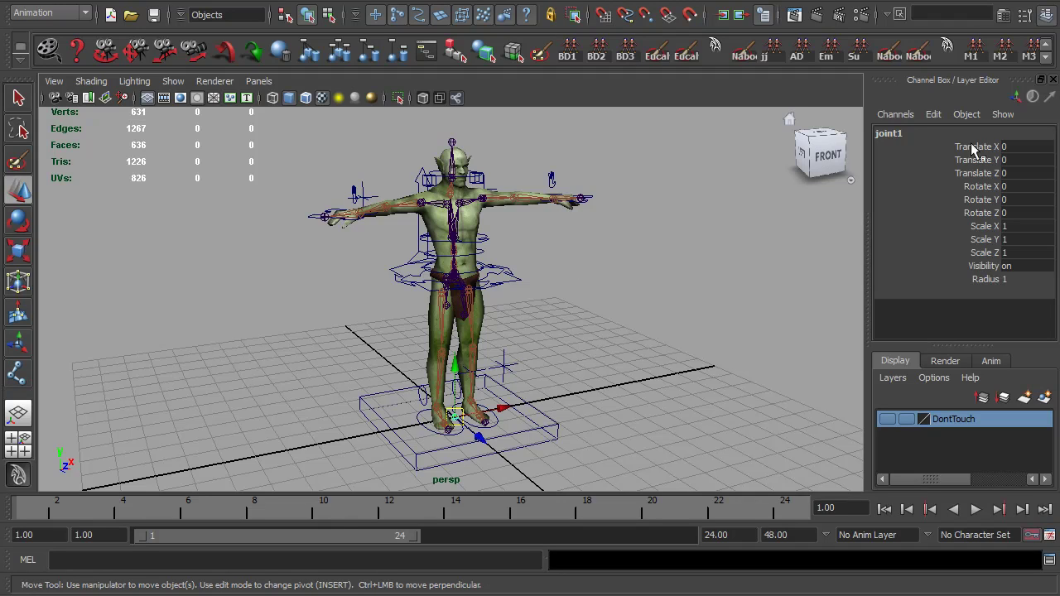
Rename joint1 to J_Trajectory in the Channel Box.
{"action": "left_click", "coordinate": [903, 134]}
{"action": "double_click", "coordinate": [908, 134]}
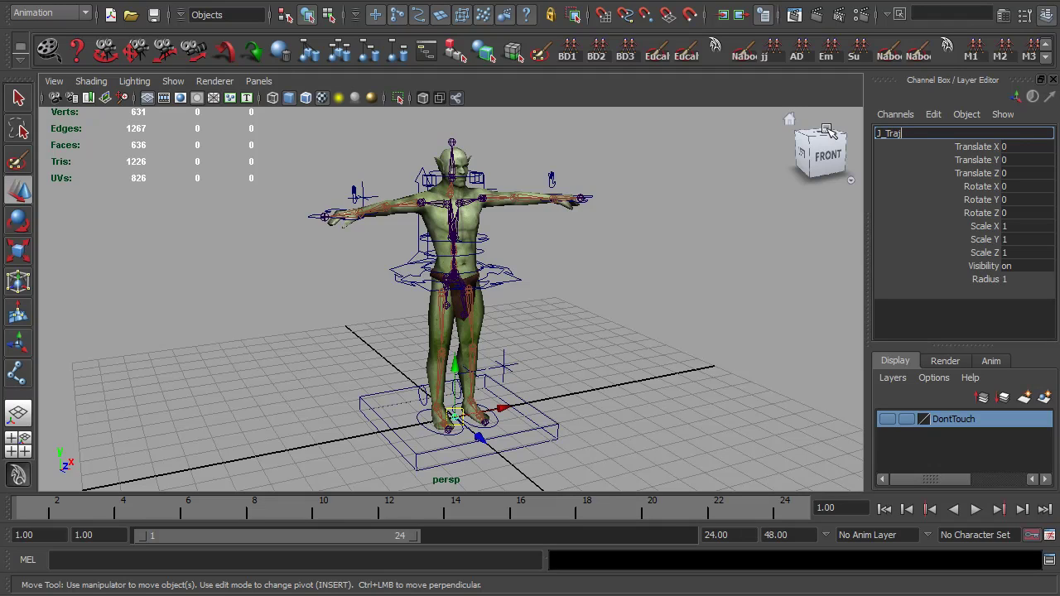
{"action": "key", "text": "Return"}
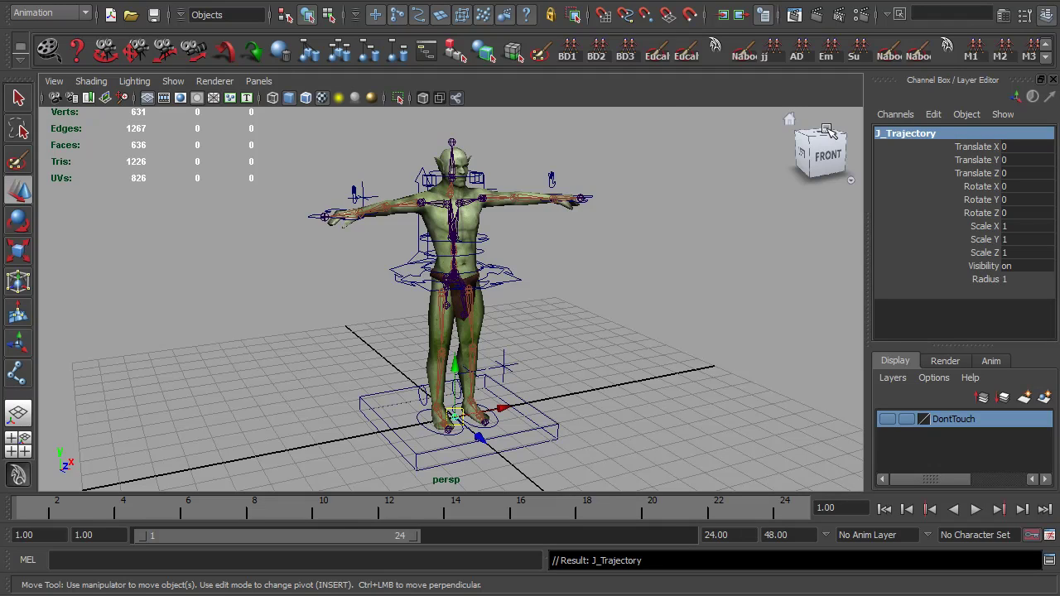
{"action": "middle_click_drag", "start_coordinate": [447, 331], "coordinate": [426, 277], "text": "alt"}
{"action": "right_click_drag", "start_coordinate": [425, 277], "coordinate": [521, 267], "text": "alt"}
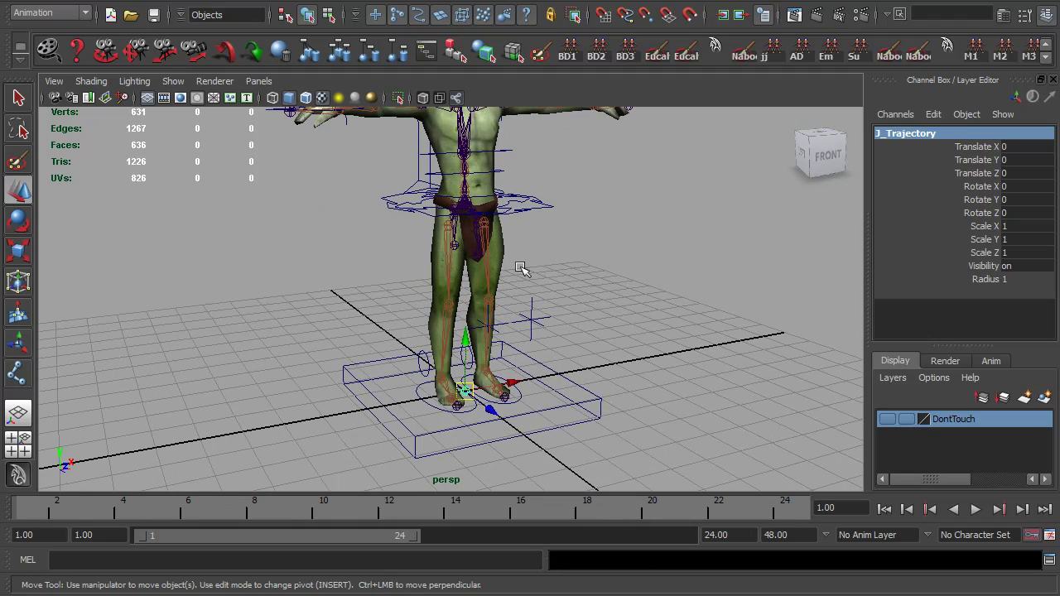
{"action": "middle_click_drag", "start_coordinate": [521, 268], "coordinate": [489, 236], "text": "alt"}
Parent J_MainRoot under J_Trajectory, test-move MainRoot and undo it, then reselect J_Trajectory.
{"action": "left_click", "coordinate": [477, 209]}
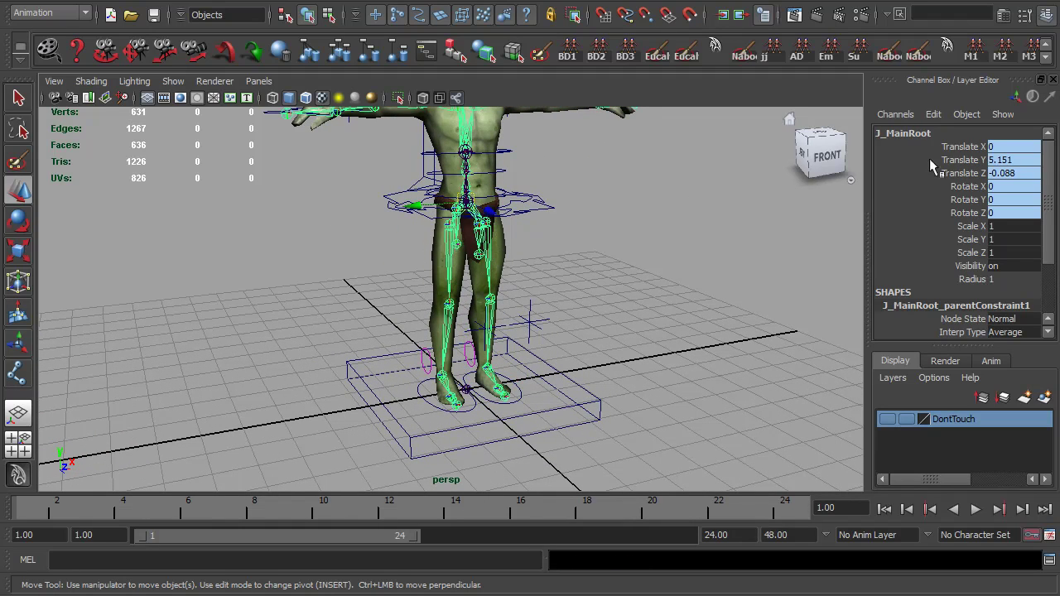
{"action": "left_click", "coordinate": [466, 385]}
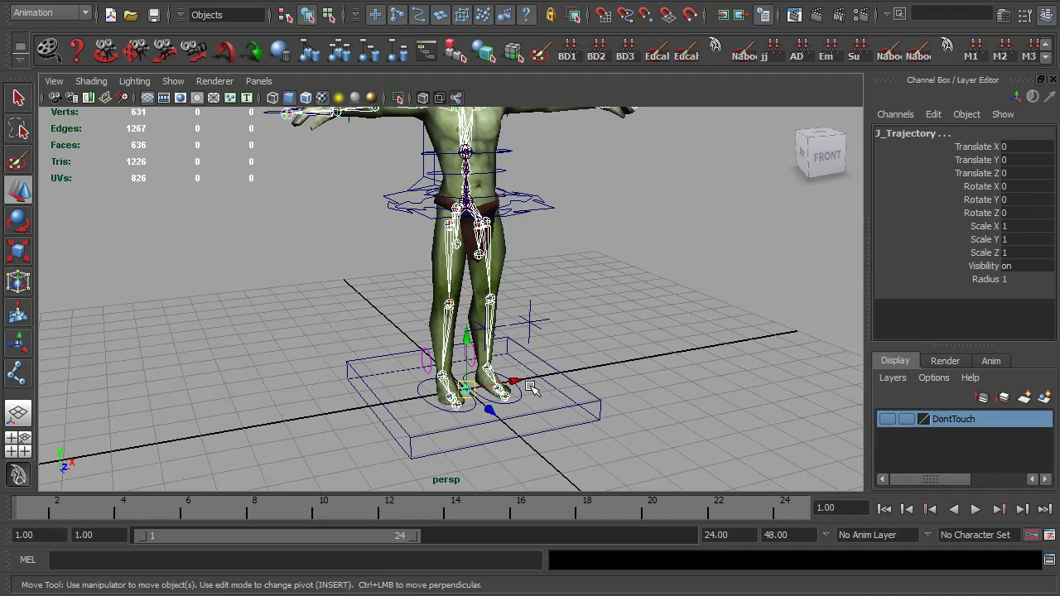
{"action": "key", "text": "Down"}
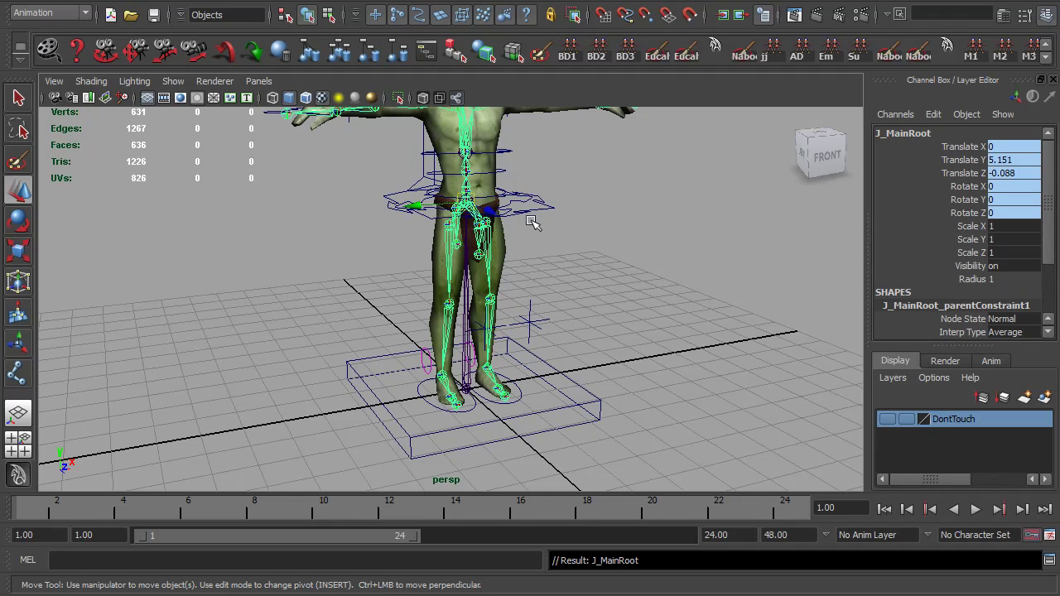
{"action": "left_click", "coordinate": [549, 201]}
{"action": "left_click_drag", "start_coordinate": [466, 210], "coordinate": [486, 274]}
{"action": "key", "text": "ctrl+z"}
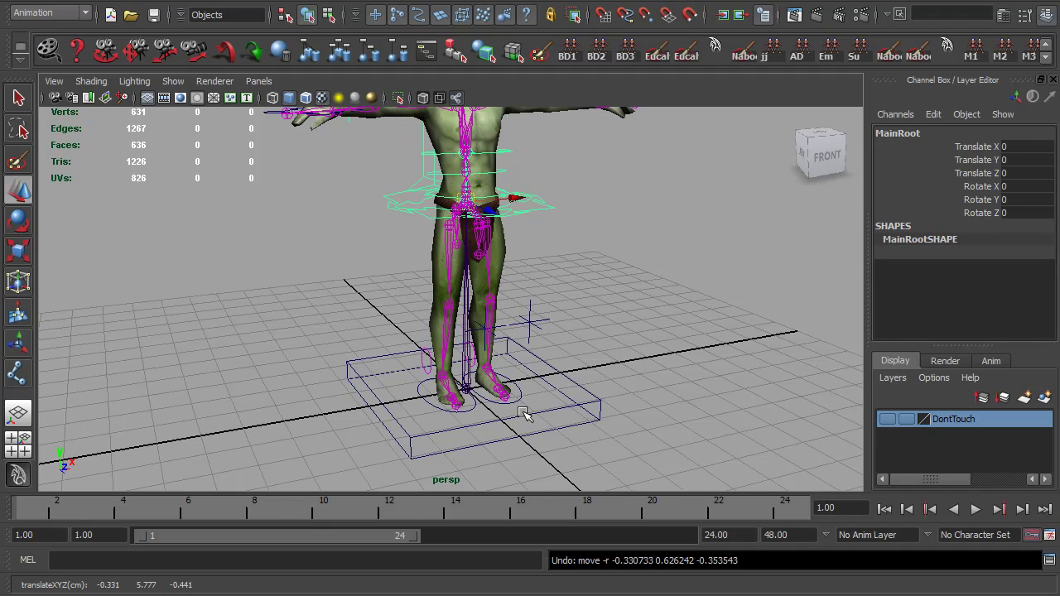
{"action": "left_click", "coordinate": [468, 391]}
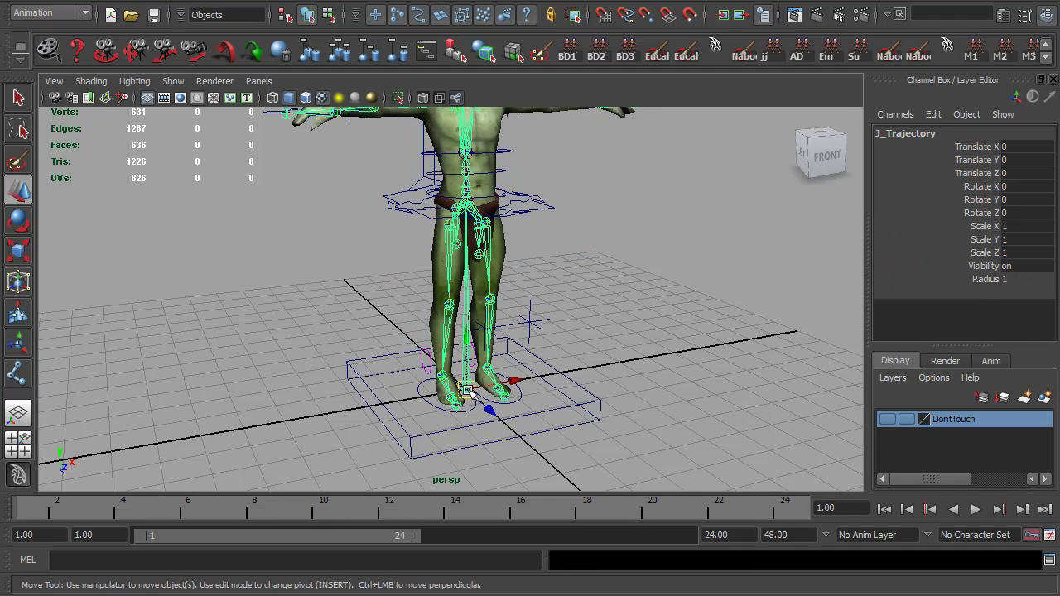